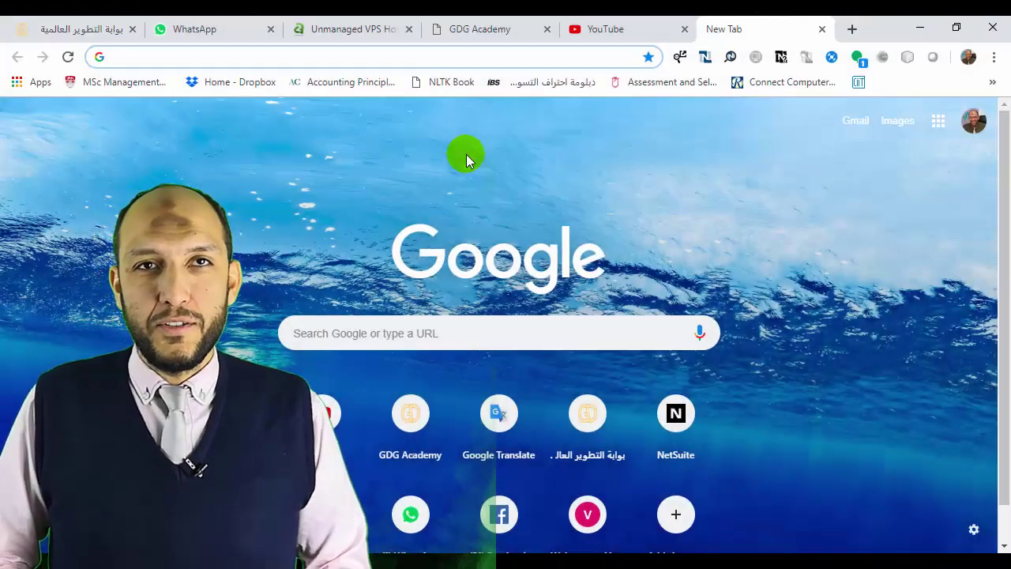
# Clear the mistyped Arabic-layout text and load jetbrains.com in the address bar.
pyautogui.write('تثفلاقش')
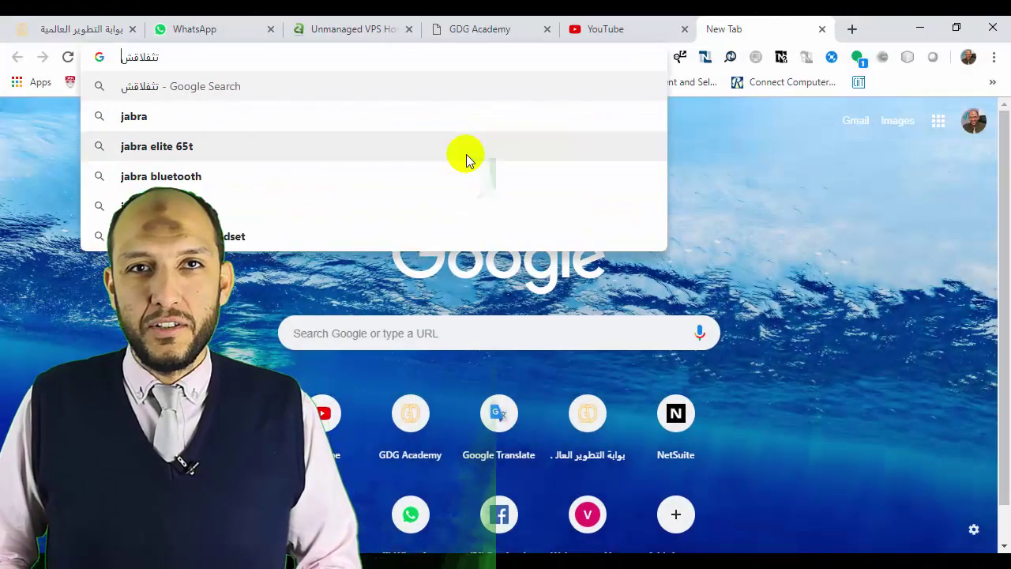
pyautogui.write('هىس')
pyautogui.hotkey('ctrl', 'a')
pyautogui.press('BackSpace')
pyautogui.write('j')
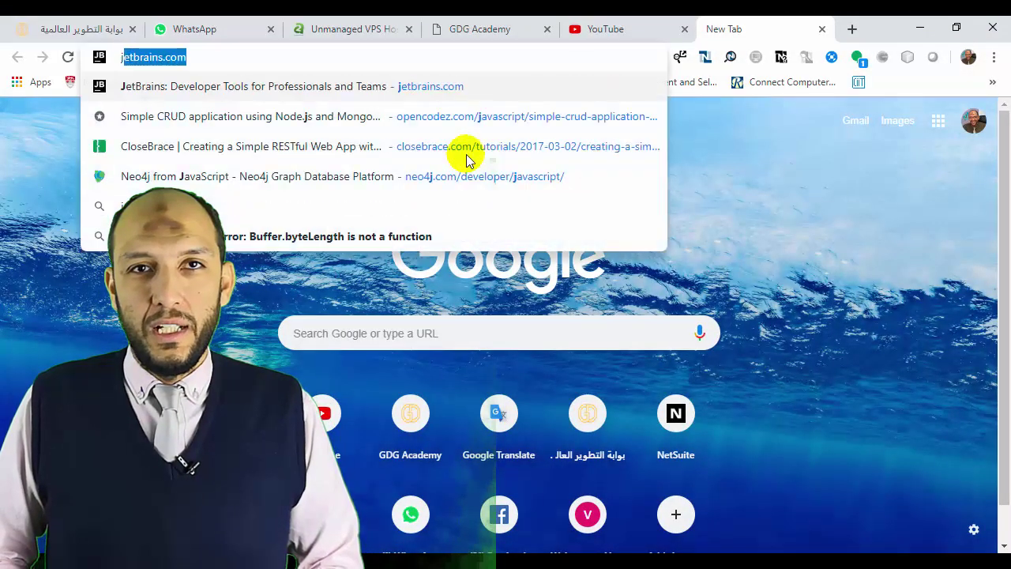
pyautogui.write('etbrains')
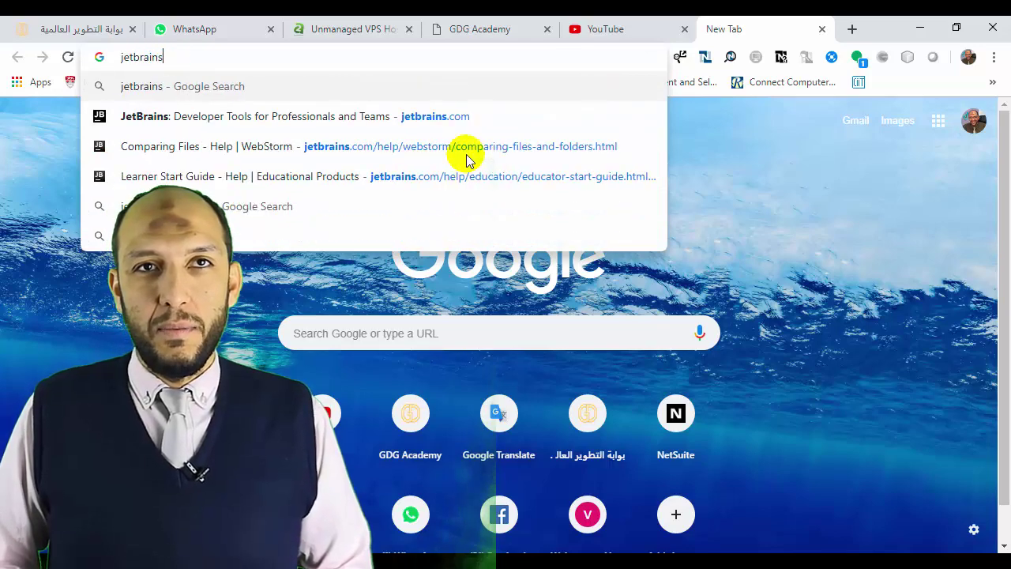
pyautogui.write('.')
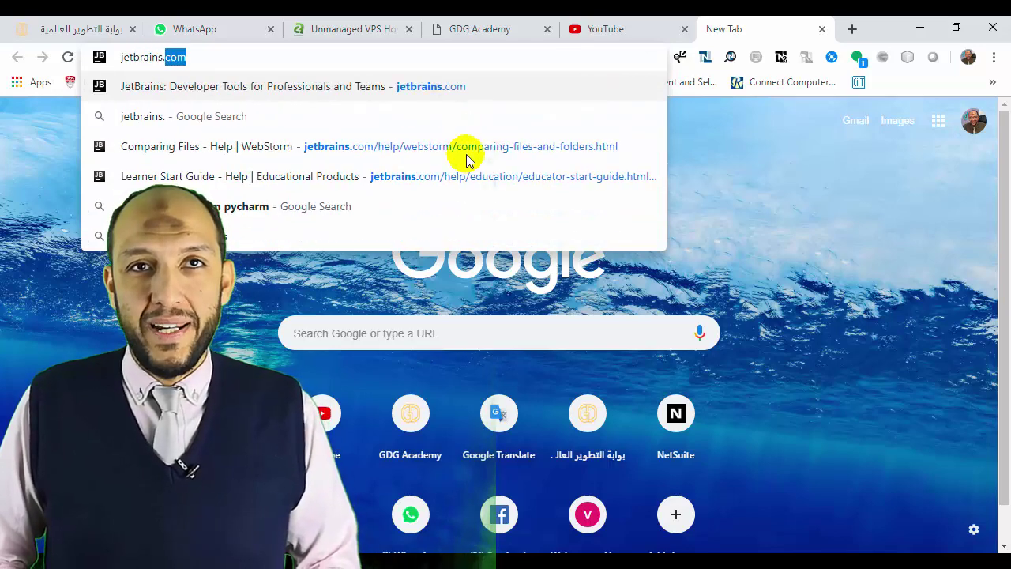
pyautogui.write('com')
pyautogui.press('Return')
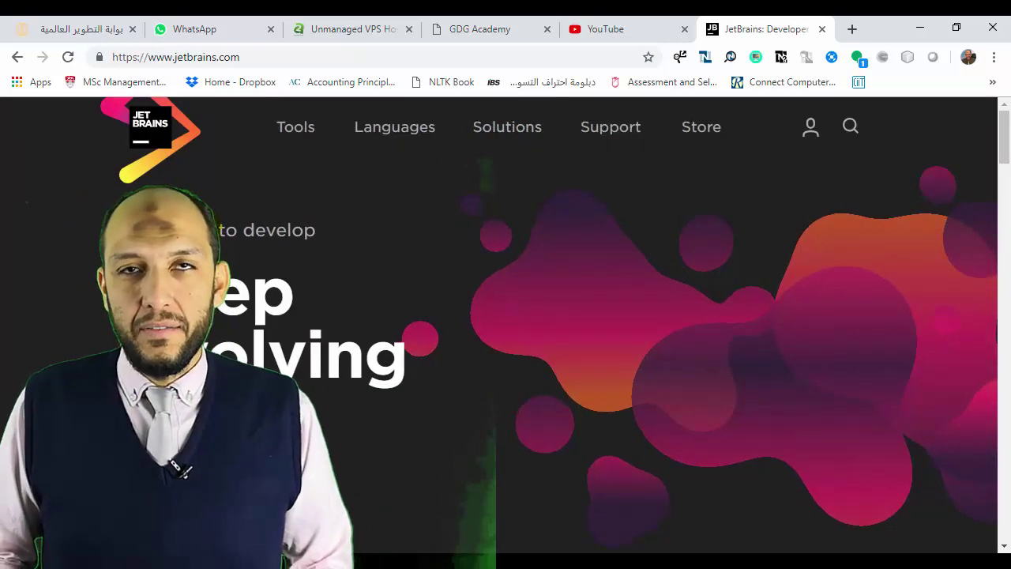
# Browse the JetBrains homepage, then open the Tools menu listing IntelliJ IDEA, PyCharm and WebStorm.
pyautogui.scroll(-5, 552, 323)
pyautogui.scroll(-1, 553, 324)
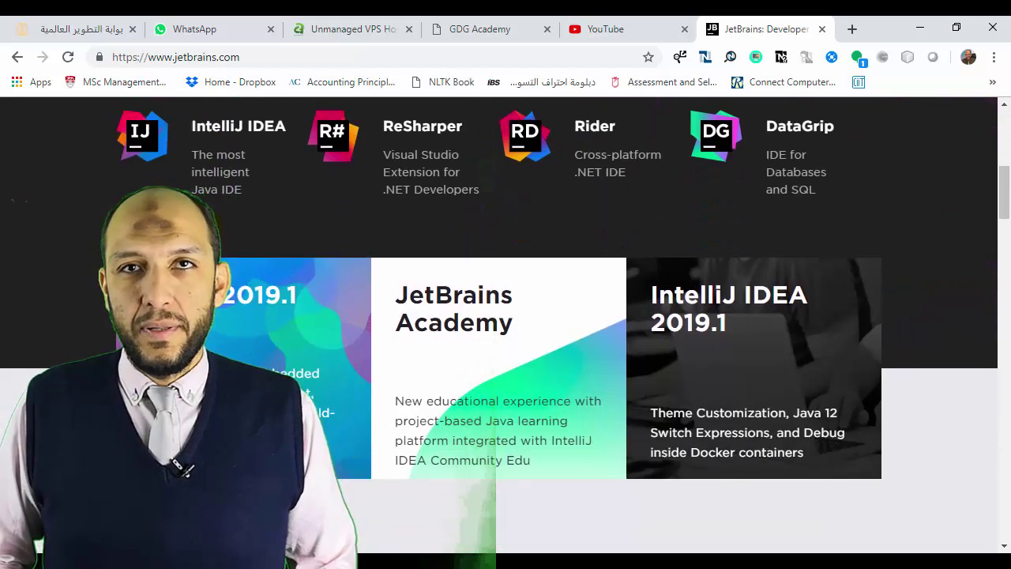
pyautogui.moveTo(406, 289)
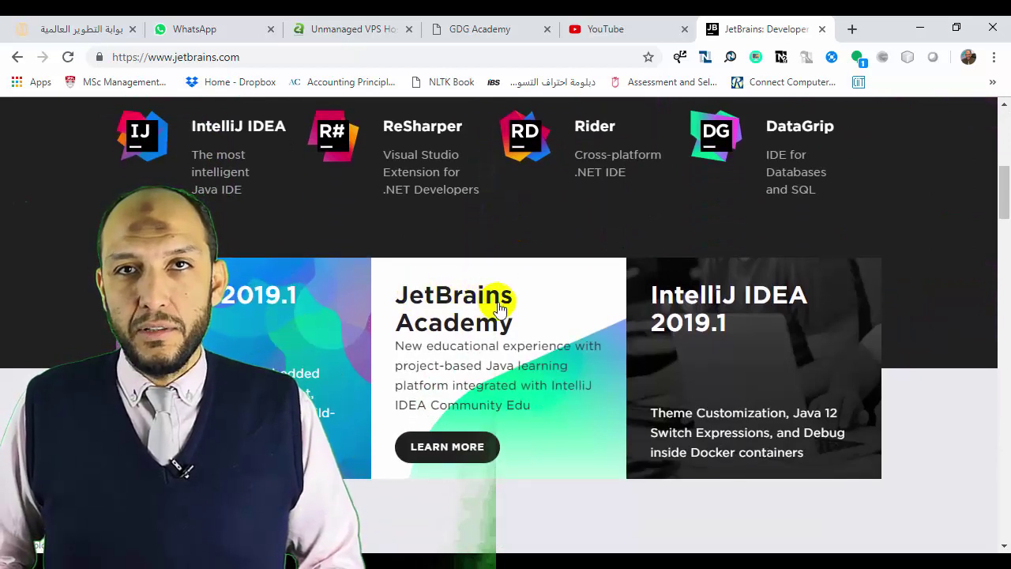
pyautogui.moveTo(721, 294)
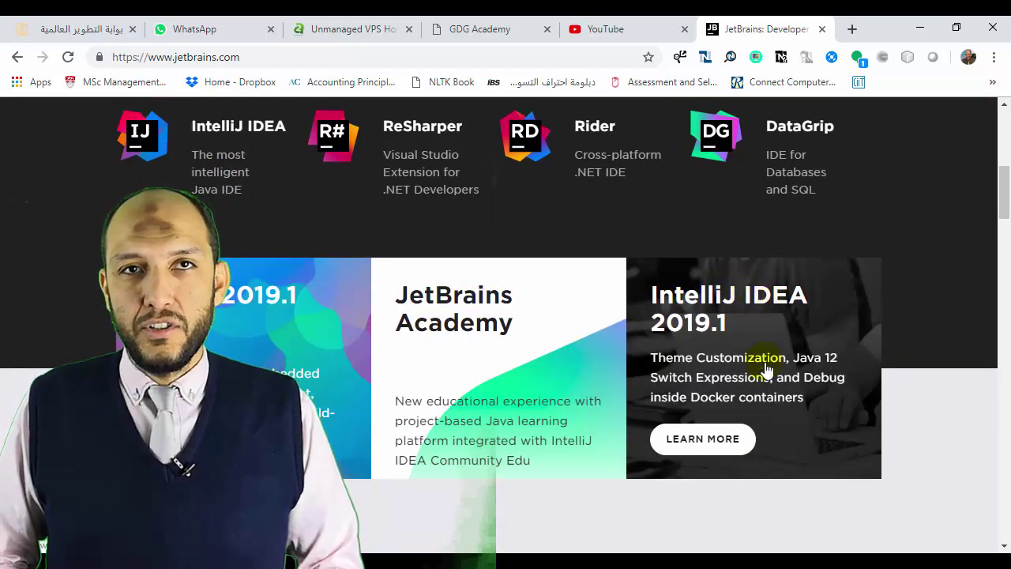
pyautogui.scroll(-5, 521, 363)
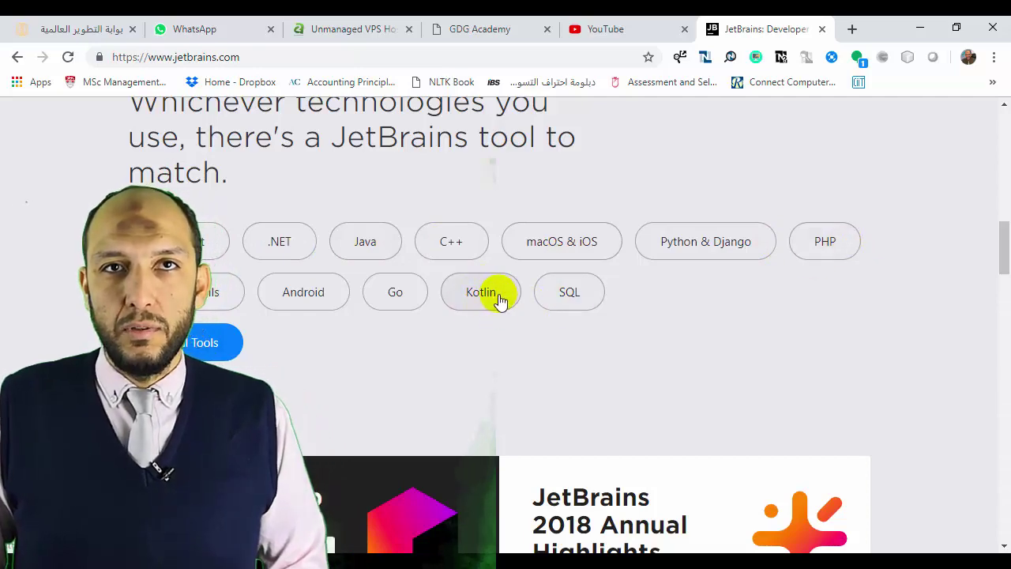
pyautogui.scroll(7, 322, 305)
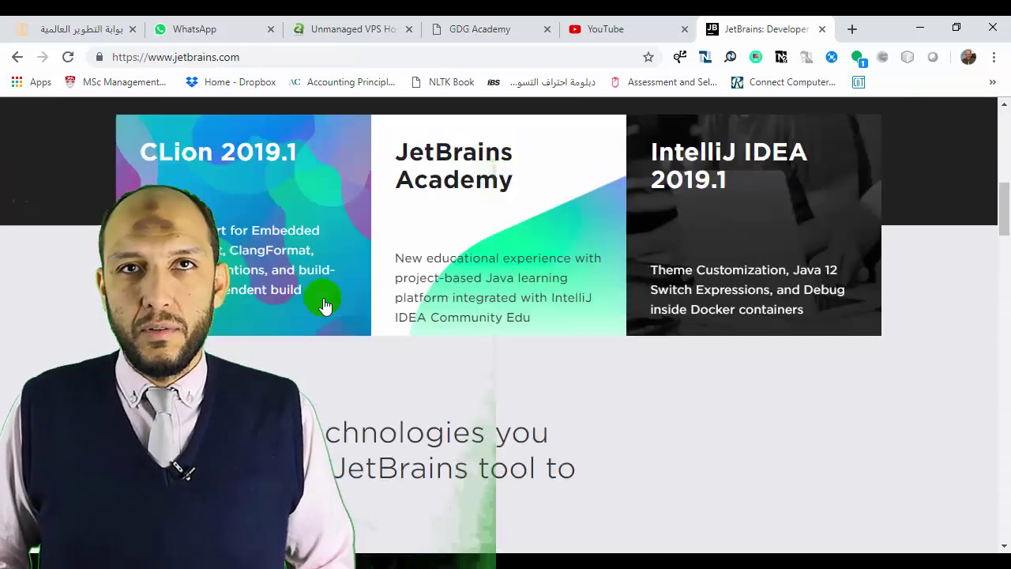
pyautogui.scroll(-7, 336, 300)
pyautogui.scroll(-5, 337, 302)
pyautogui.scroll(5, 337, 302)
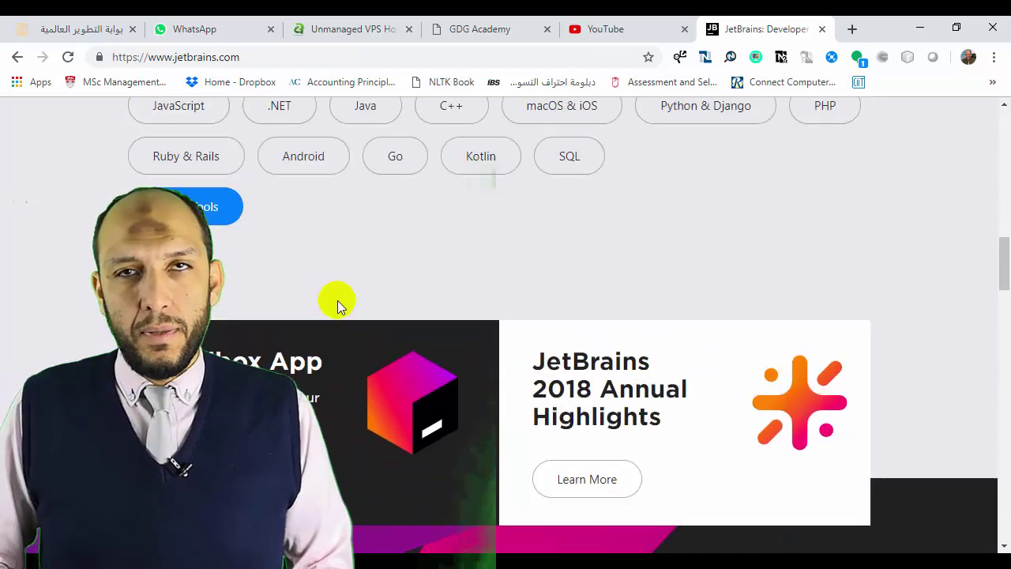
pyautogui.scroll(-1, 337, 302)
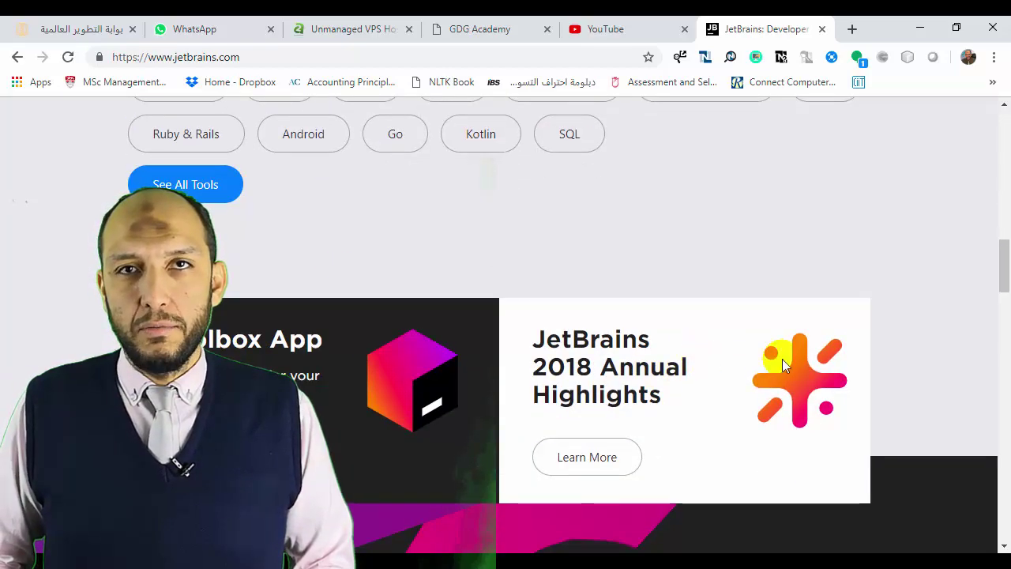
pyautogui.scroll(-1, 798, 352)
pyautogui.scroll(-4, 809, 347)
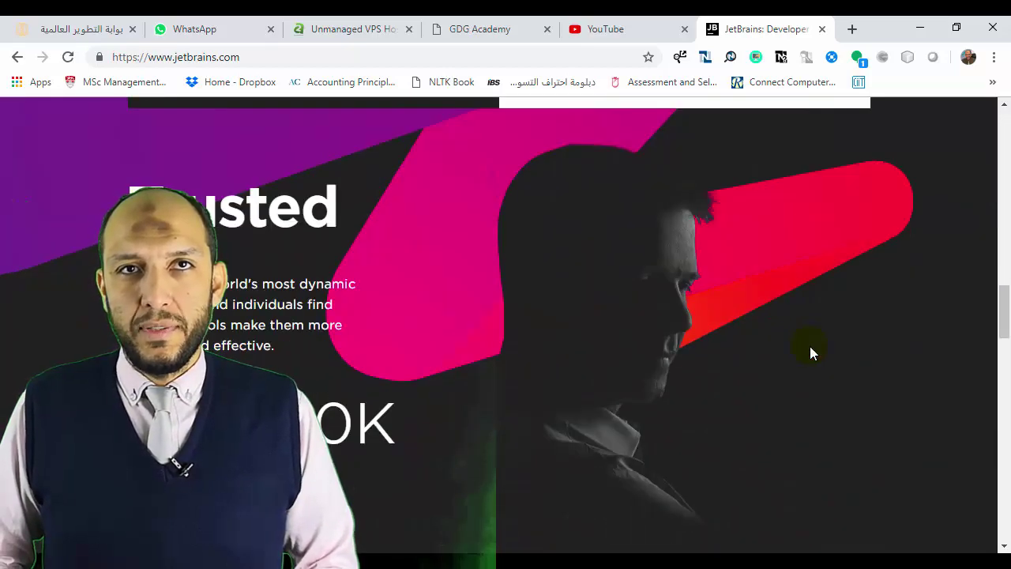
pyautogui.scroll(-6, 810, 346)
pyautogui.scroll(15, 825, 338)
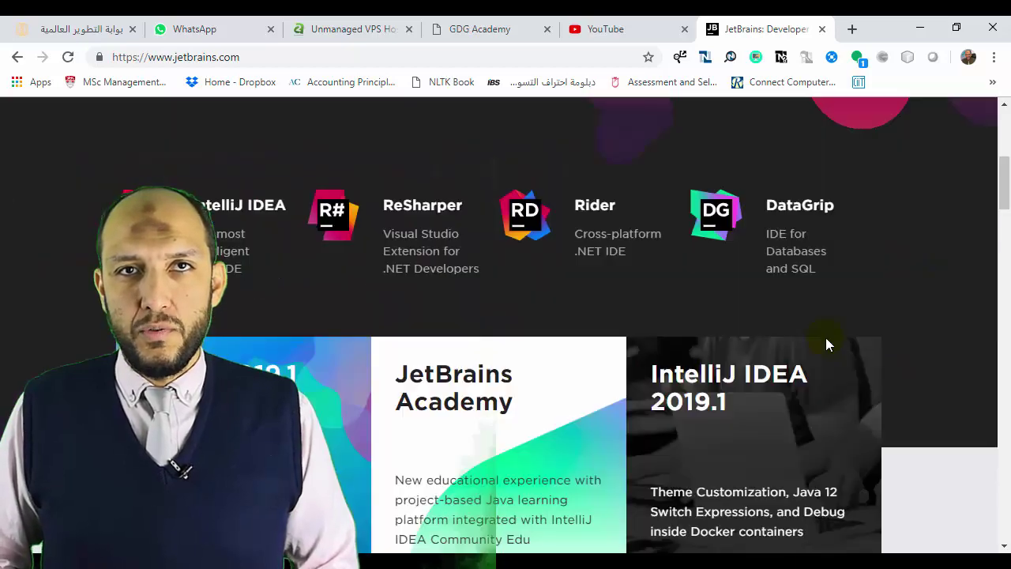
pyautogui.moveTo(286, 150)
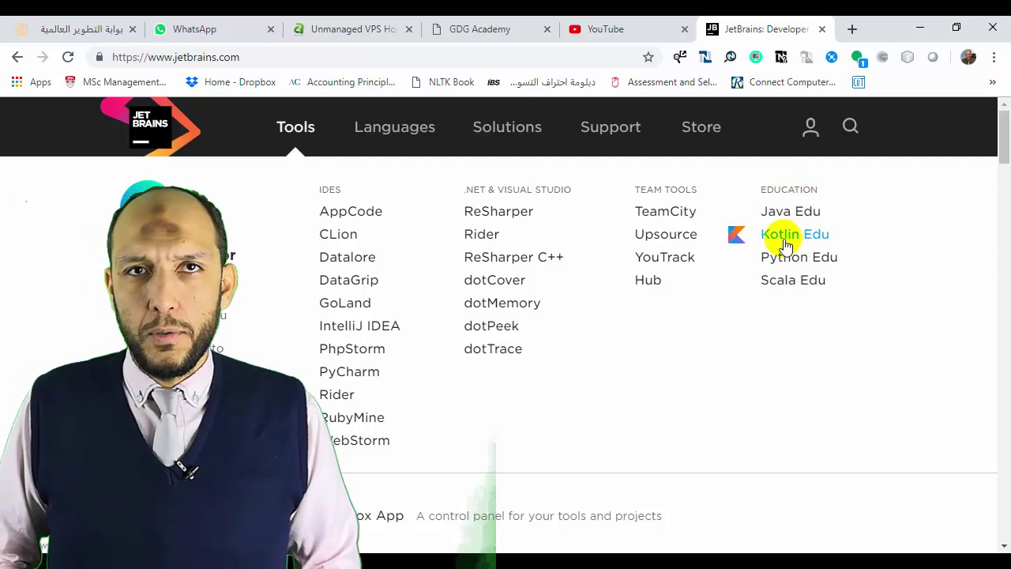
# Open the IntelliJ IDEA product page and dismiss its ROI advertisement.
pyautogui.click(355, 326)
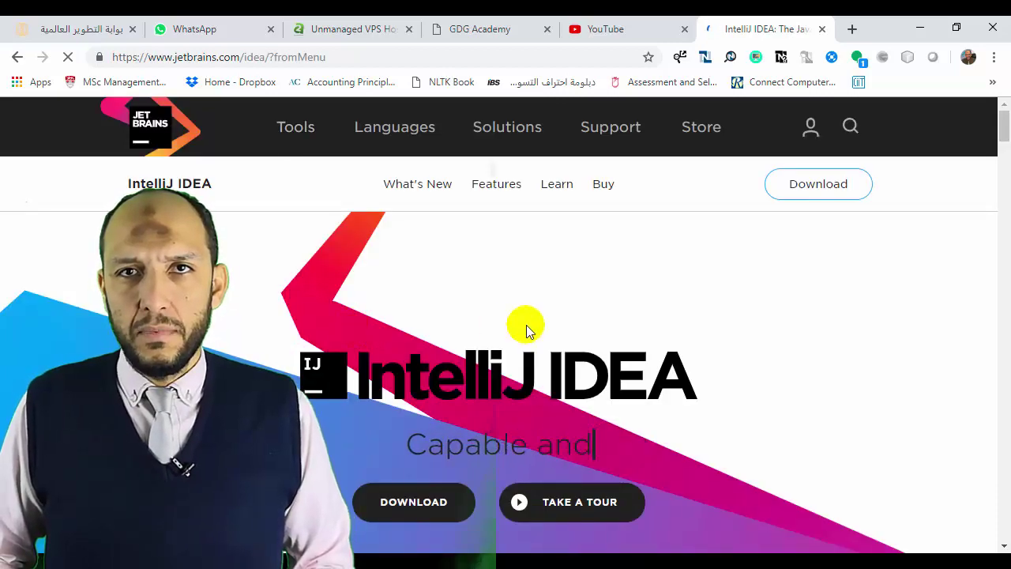
pyautogui.scroll(-1, 527, 330)
pyautogui.scroll(-1, 528, 330)
pyautogui.scroll(-2, 527, 330)
pyautogui.scroll(-2, 528, 330)
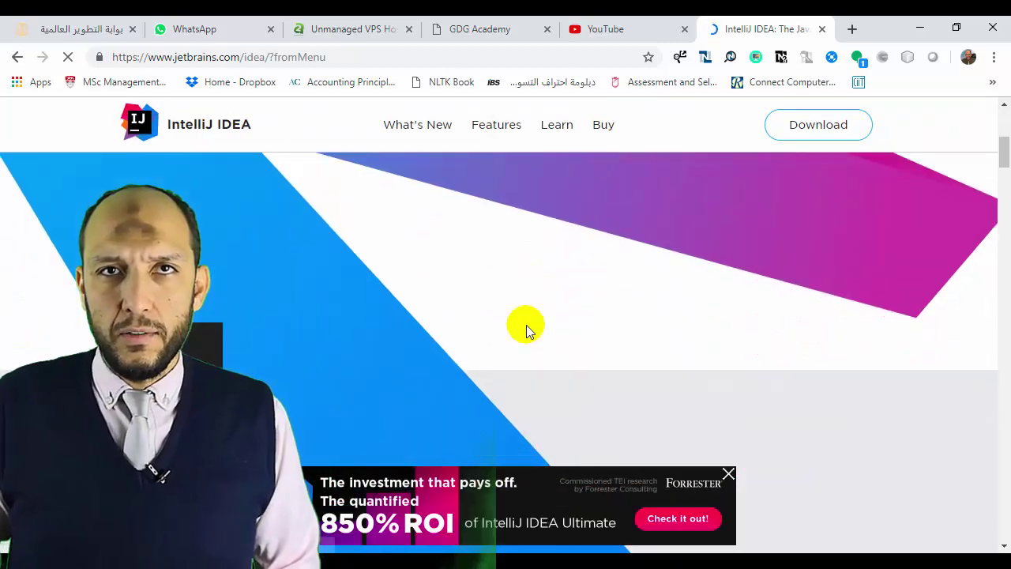
pyautogui.click(732, 478)
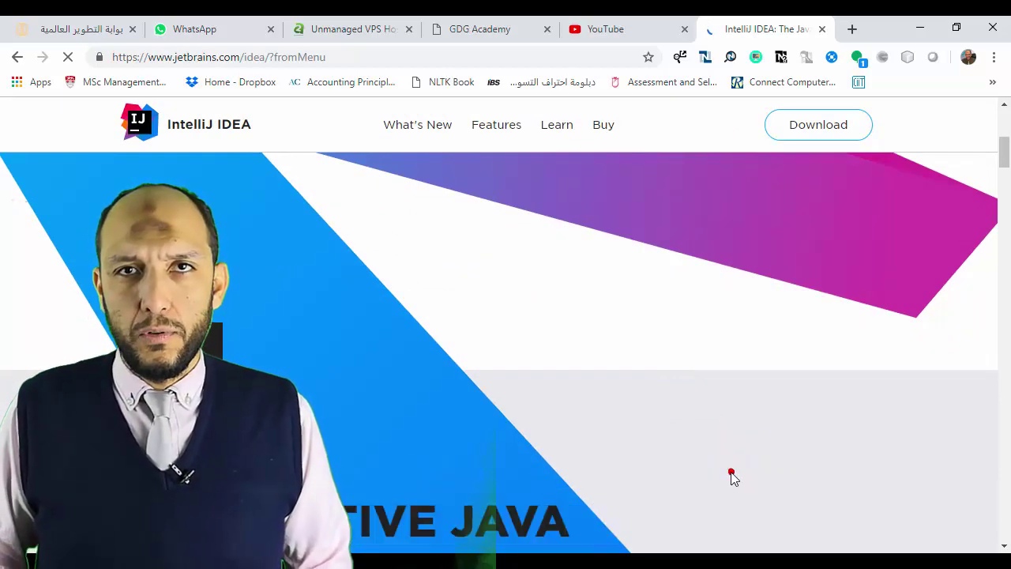
# Scroll the IntelliJ IDEA page and go on to the Download IntelliJ IDEA page.
pyautogui.scroll(-2, 574, 382)
pyautogui.scroll(-2, 575, 341)
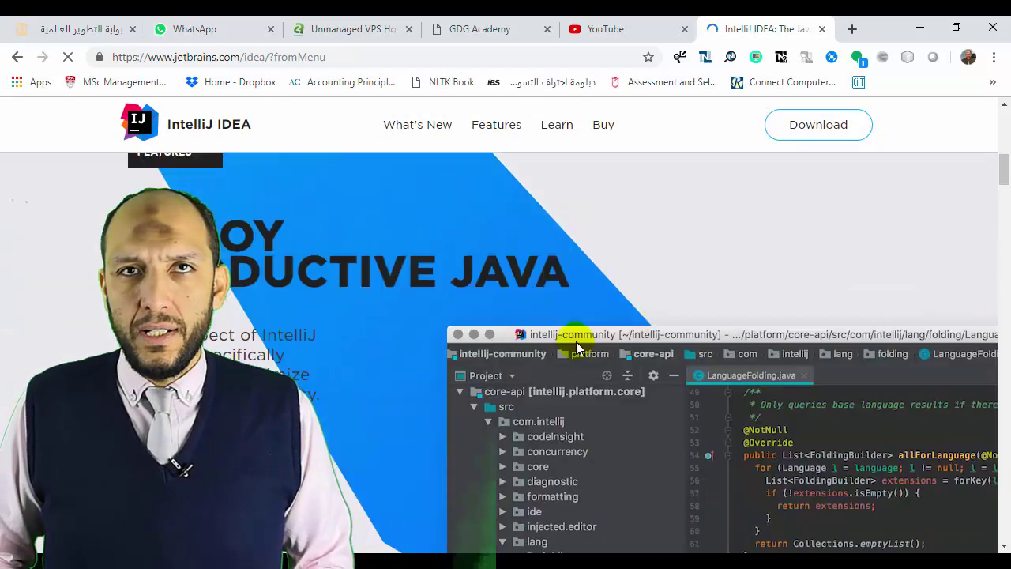
pyautogui.scroll(-5, 550, 237)
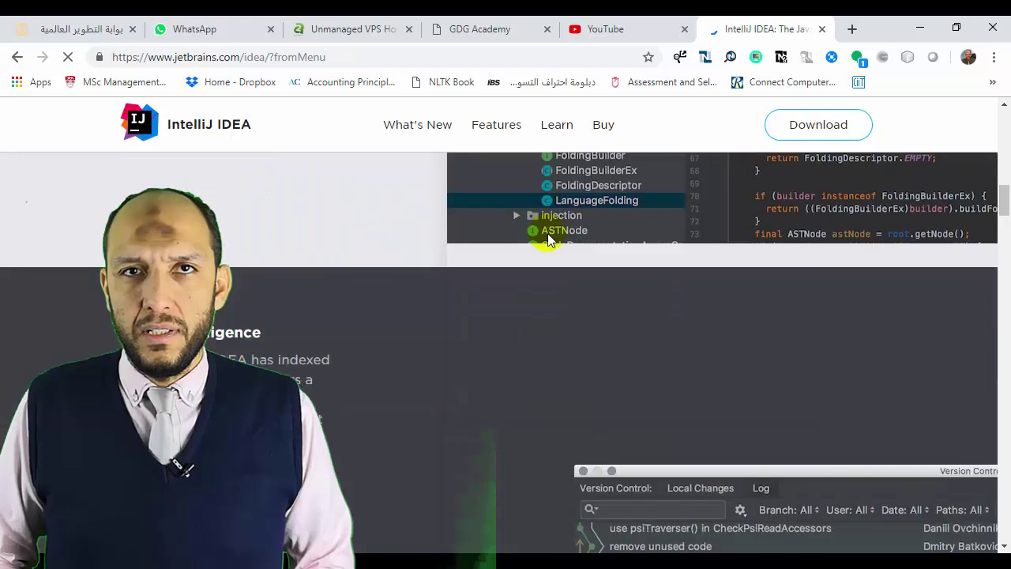
pyautogui.scroll(-3, 547, 237)
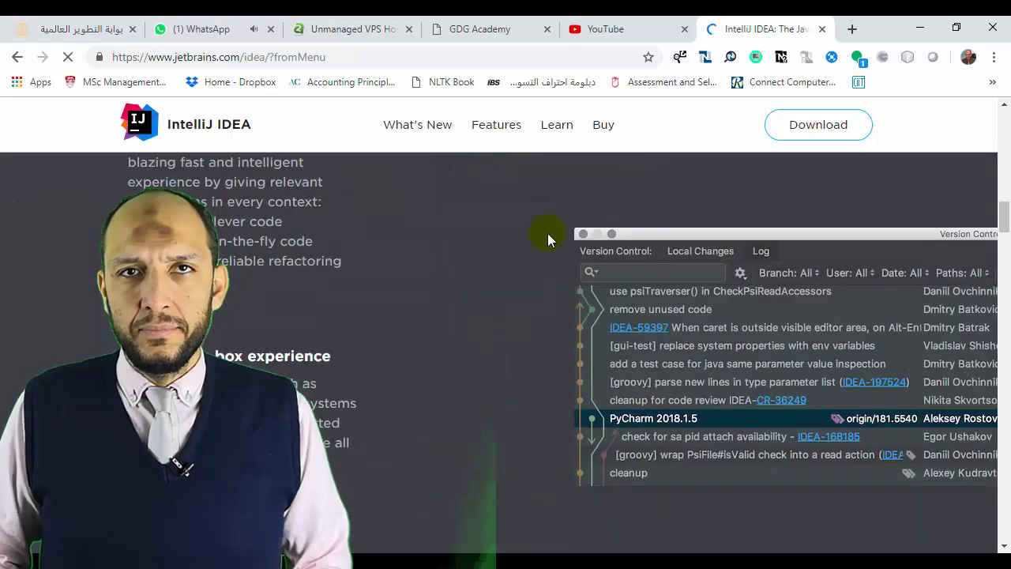
pyautogui.scroll(5, 547, 237)
pyautogui.scroll(5, 547, 237)
pyautogui.scroll(4, 547, 233)
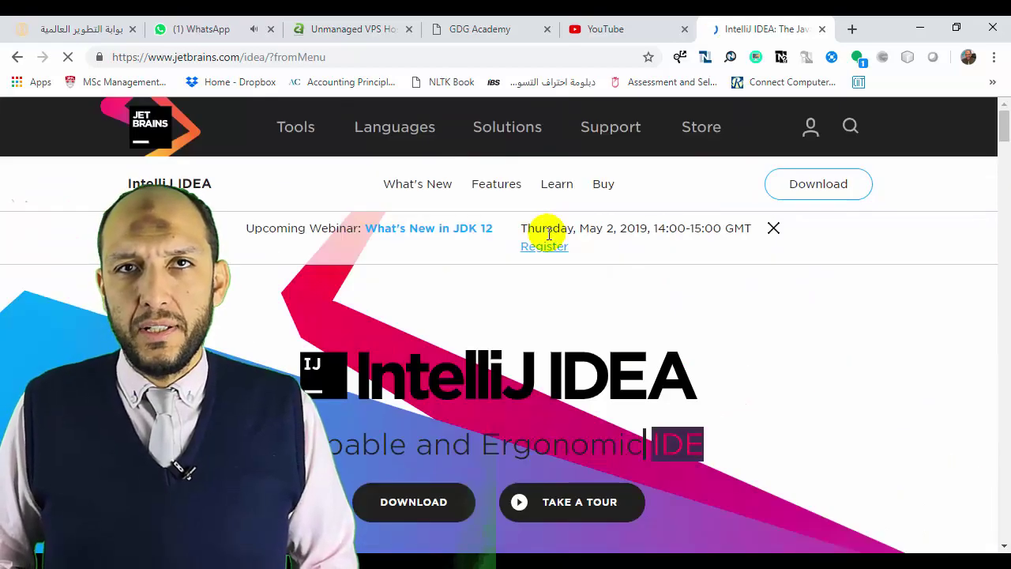
pyautogui.scroll(-2, 548, 234)
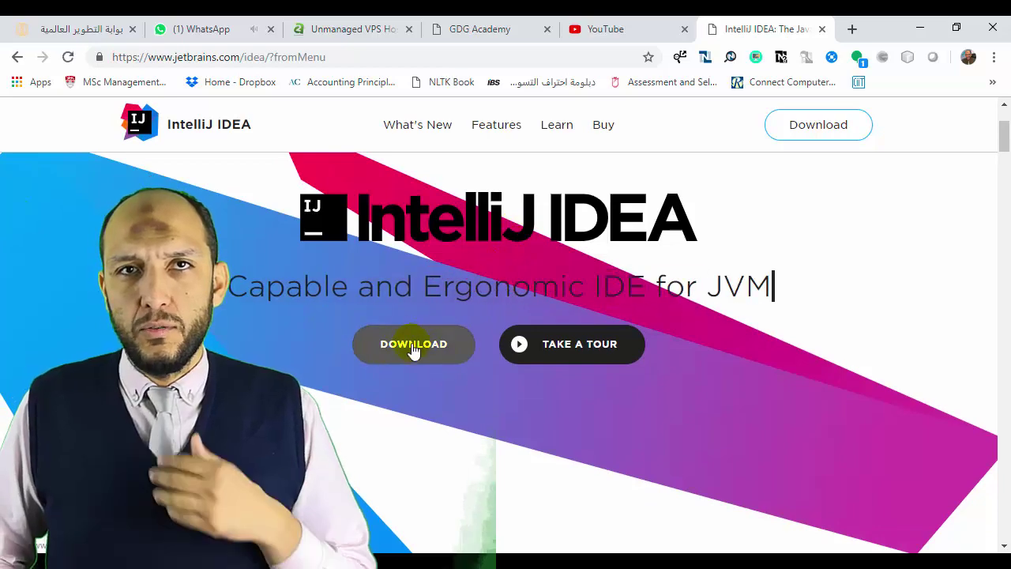
pyautogui.click(414, 345)
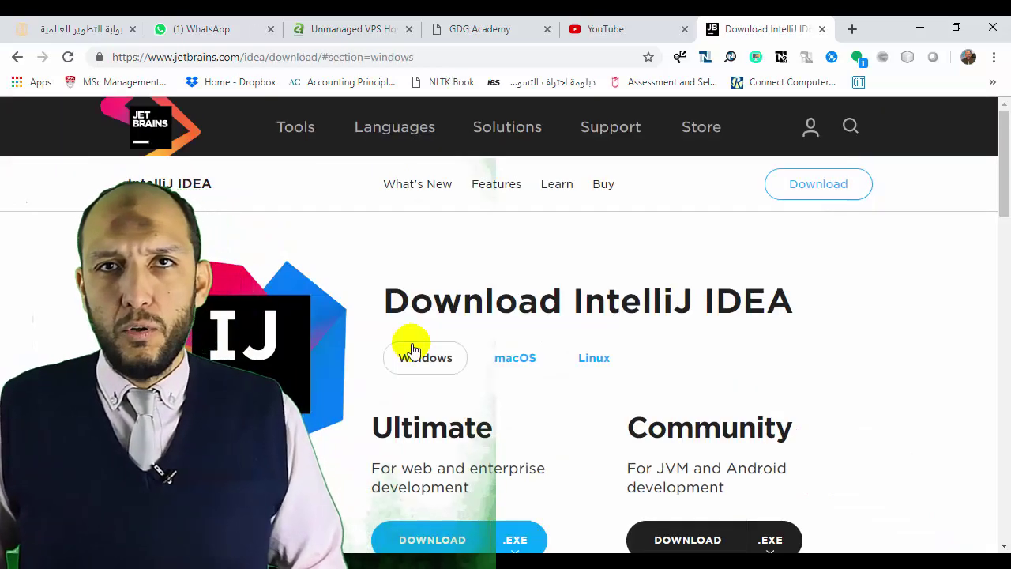
# Compare the Ultimate and Community editions, then download Community (.EXE) for Windows.
pyautogui.scroll(-2, 704, 288)
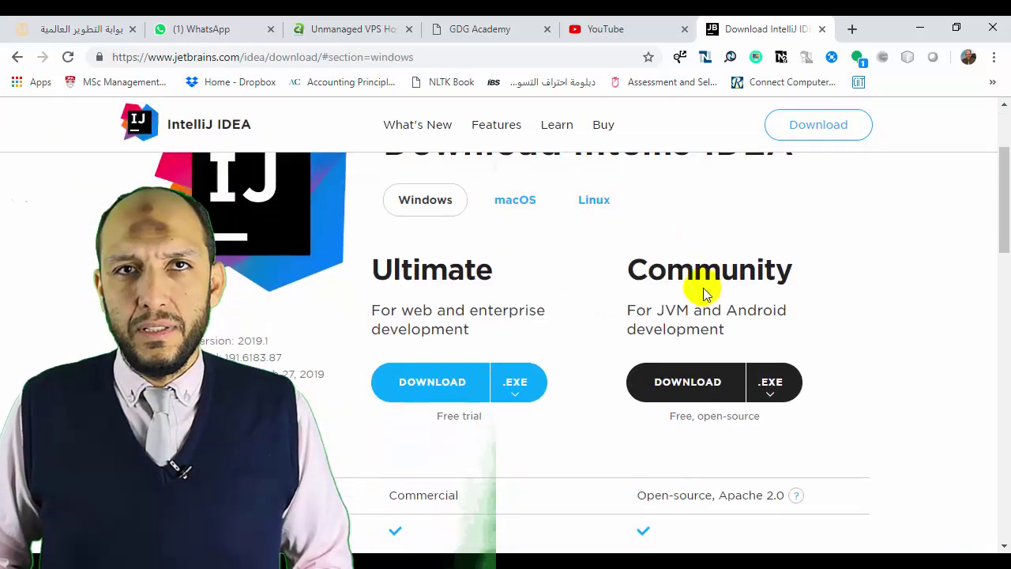
pyautogui.doubleClick(642, 269)
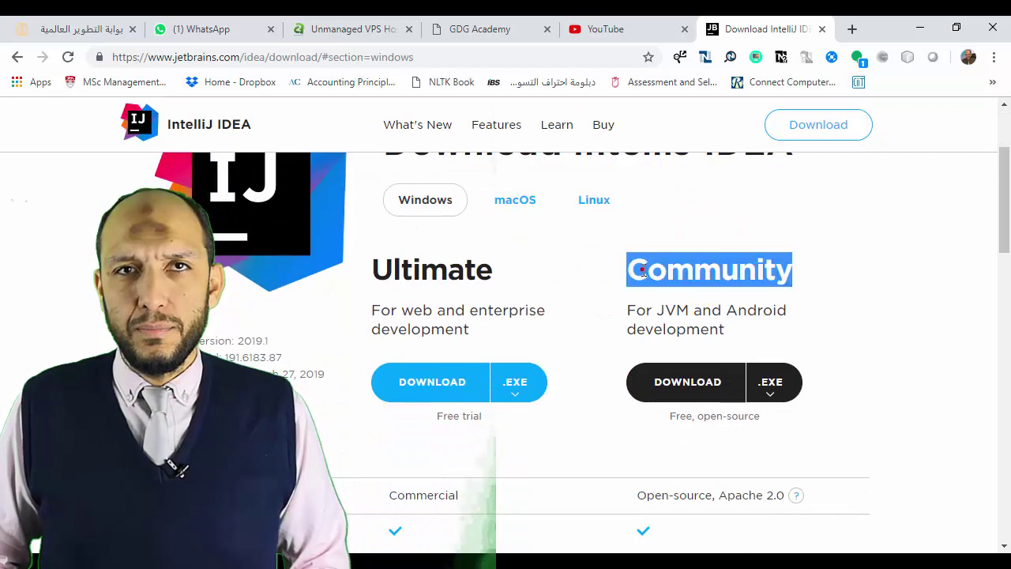
pyautogui.doubleClick(424, 272)
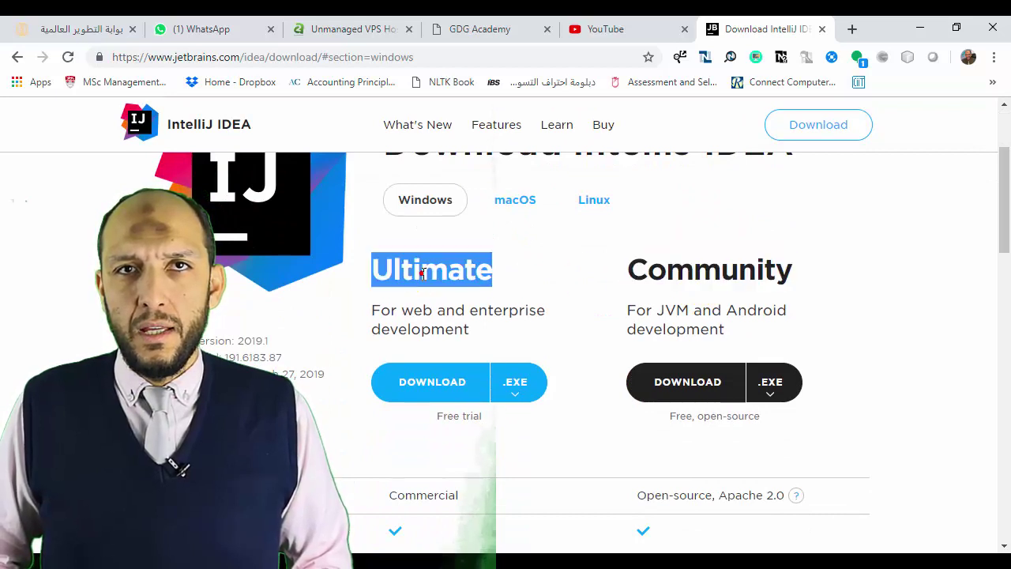
pyautogui.click(444, 318)
pyautogui.tripleClick(443, 317)
pyautogui.click(443, 317)
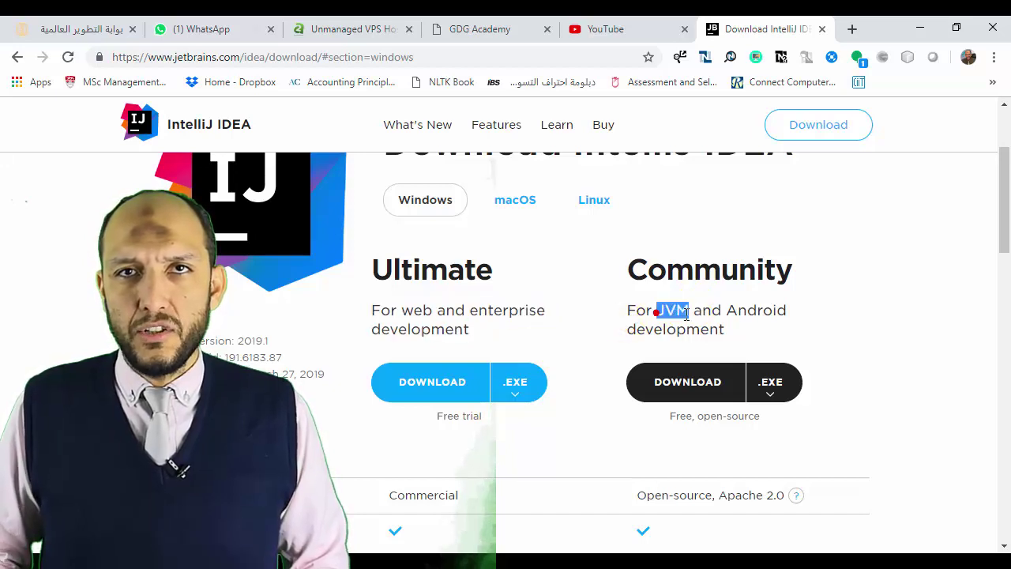
pyautogui.moveTo(699, 310); pyautogui.dragTo(717, 327)
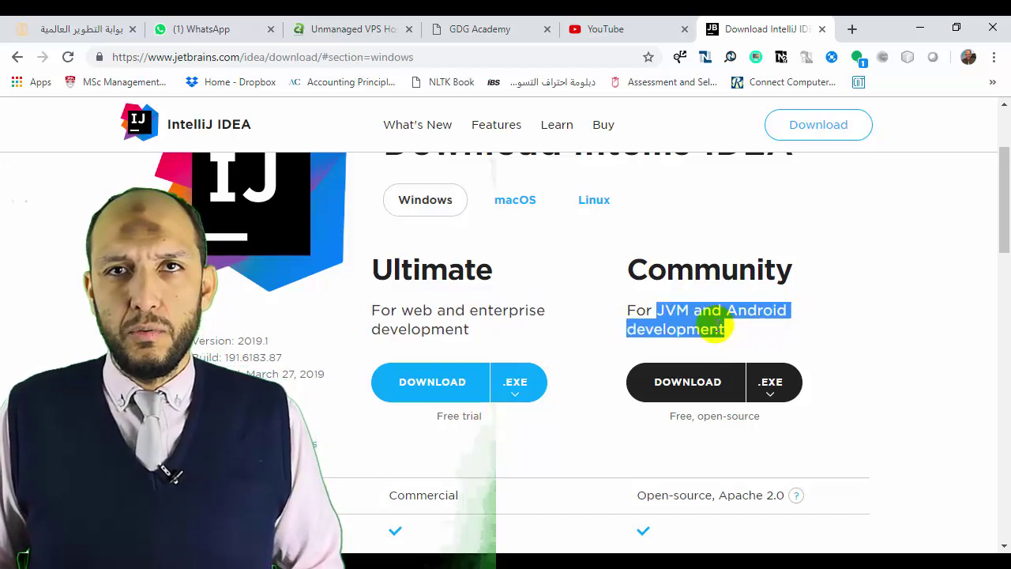
pyautogui.click(716, 326)
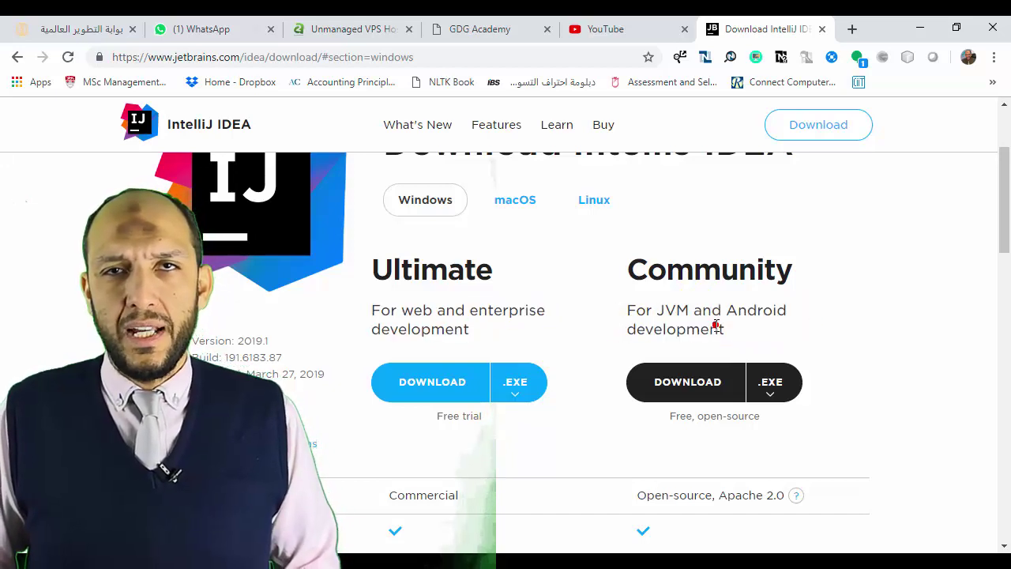
pyautogui.click(689, 382)
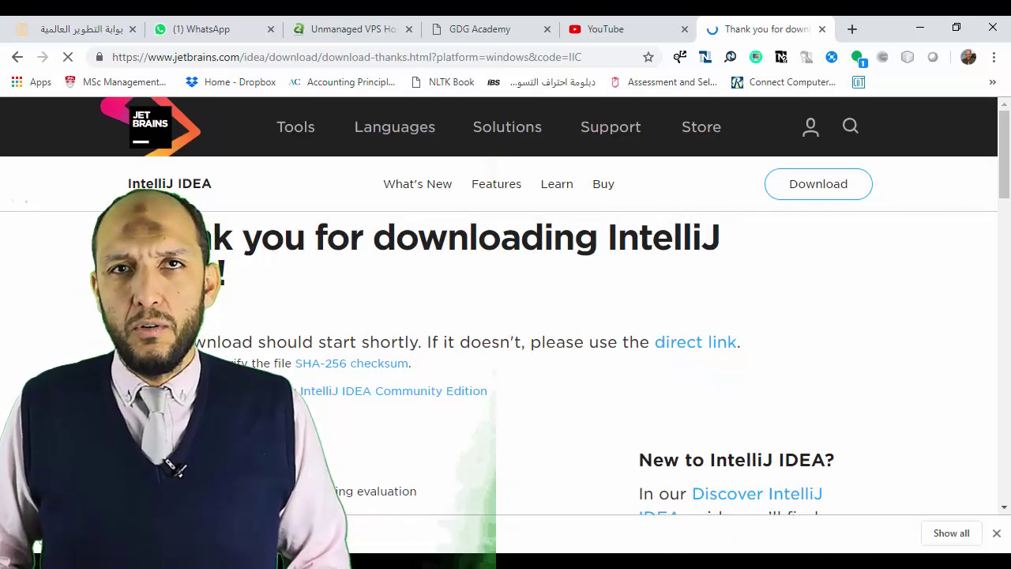
# Highlight the thank-you heading while ideaIC-2019.1.exe finishes downloading at 479 MB.
pyautogui.moveTo(130, 237); pyautogui.dragTo(234, 276)
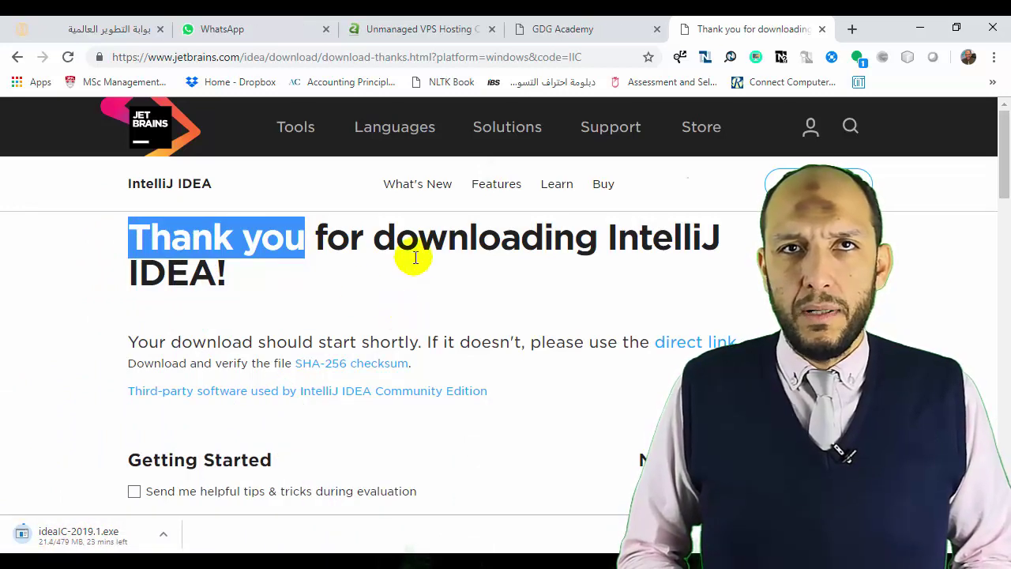
pyautogui.moveTo(399, 140)
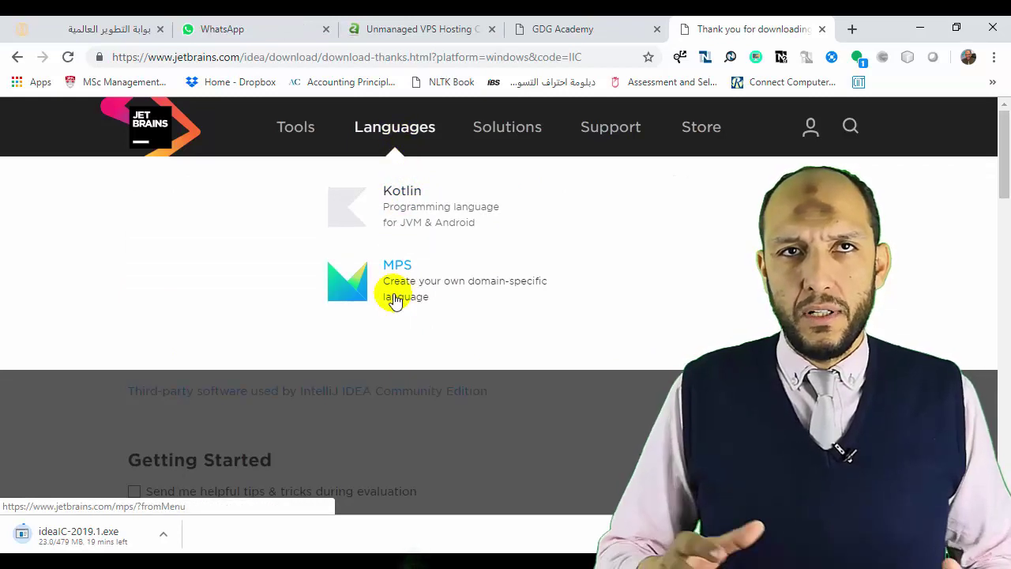
pyautogui.moveTo(491, 139)
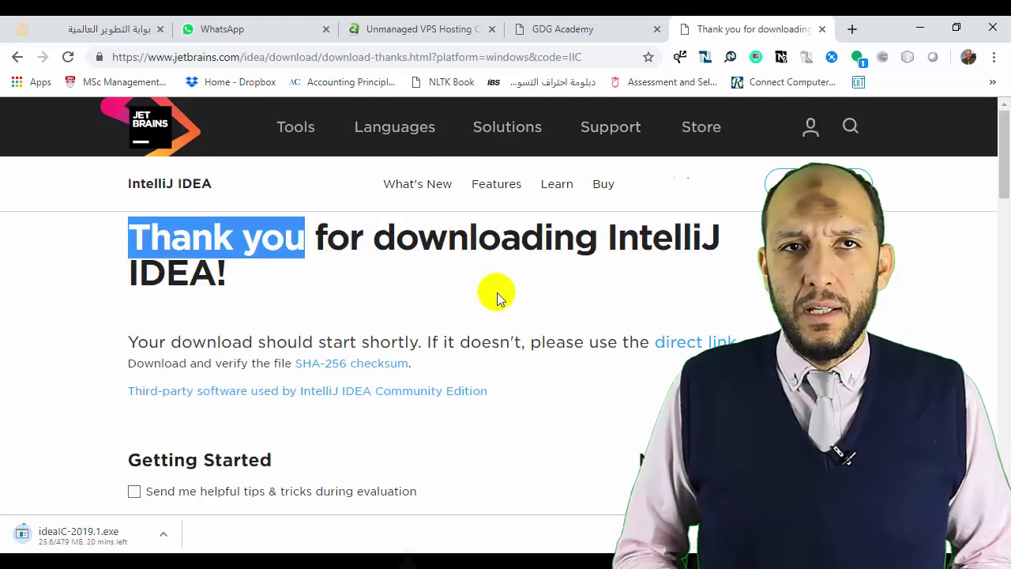
pyautogui.click(385, 280)
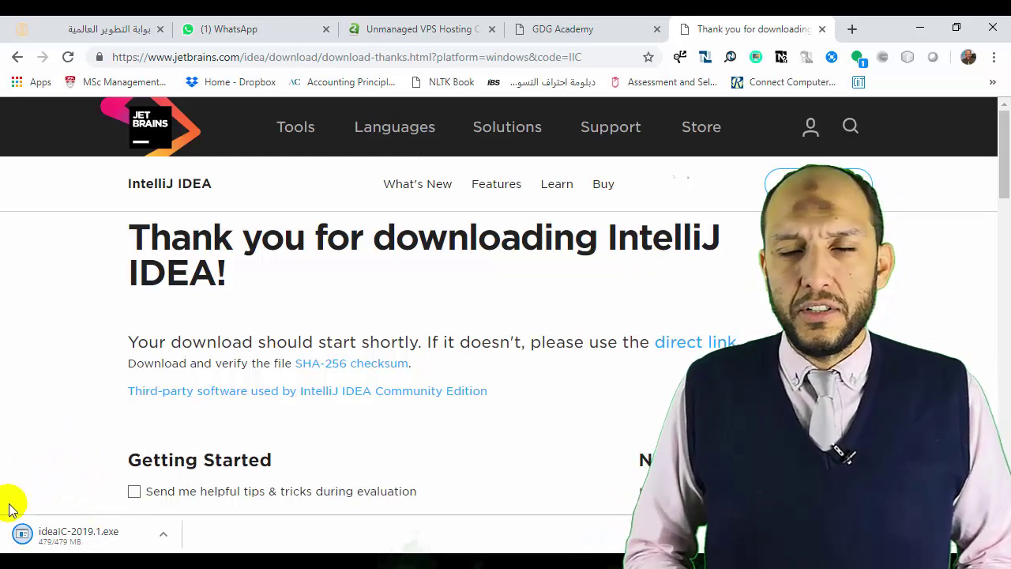
# Open the downloaded ideaIC-2019.1.exe from its download-bar menu.
pyautogui.click(47, 535)
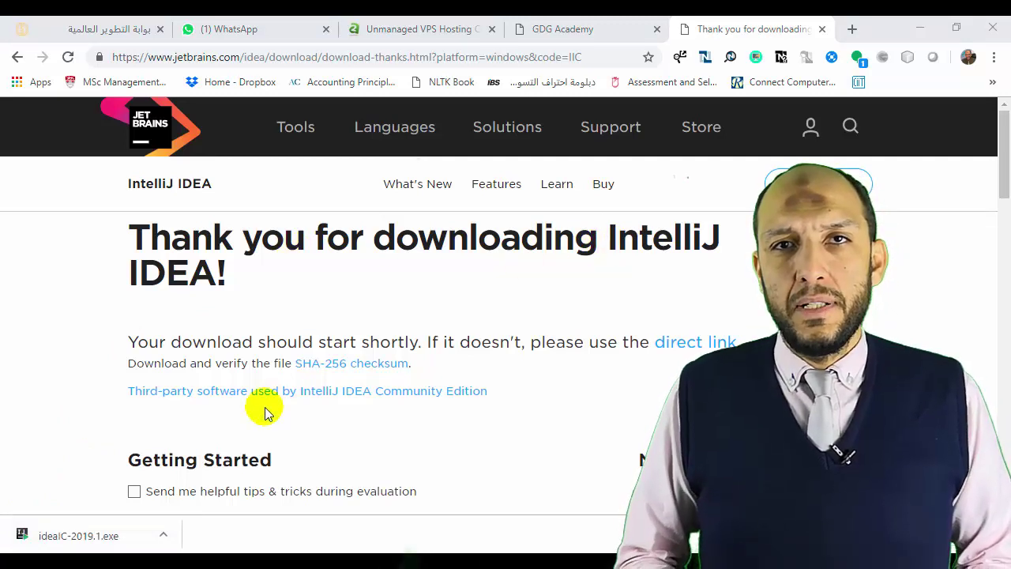
pyautogui.click(165, 536)
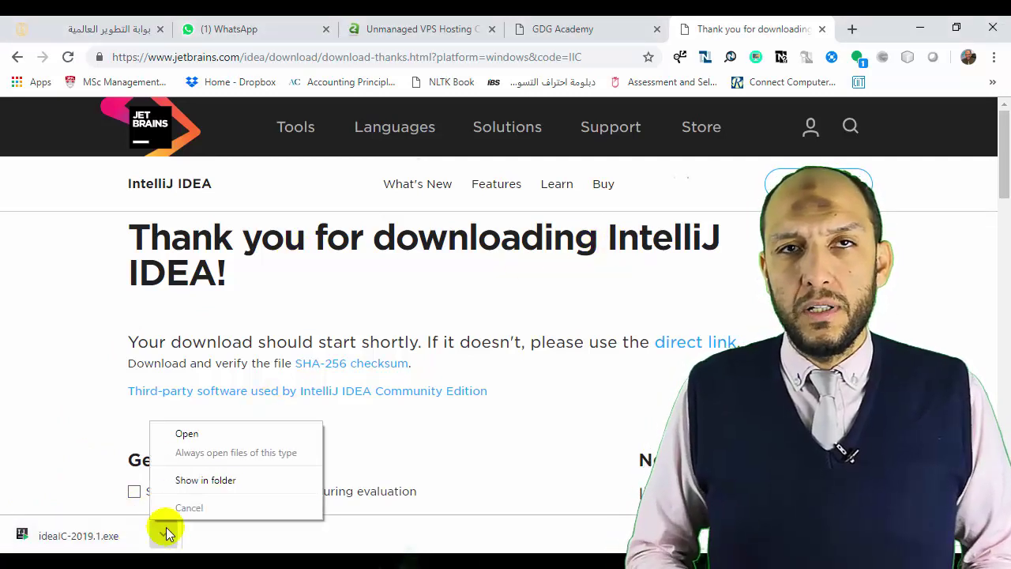
pyautogui.click(196, 432)
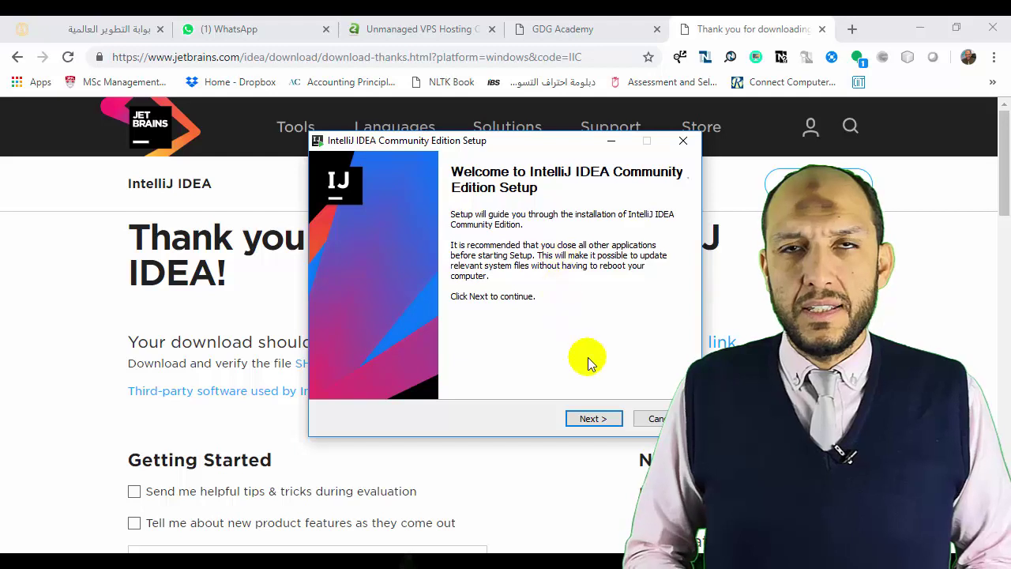
# Install to the default folder with a 64-bit desktop shortcut and launchers on PATH.
pyautogui.click(593, 421)
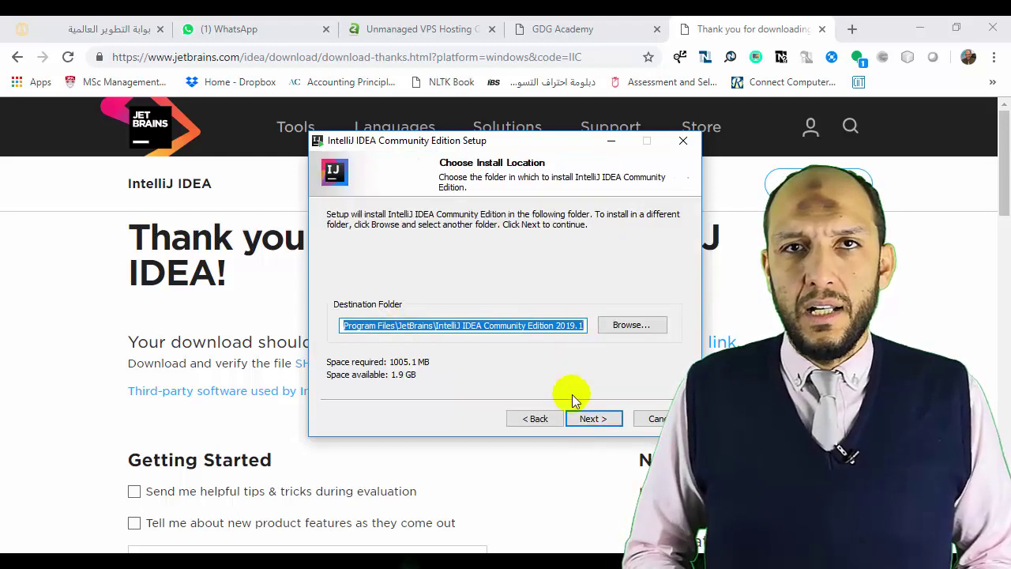
pyautogui.click(588, 420)
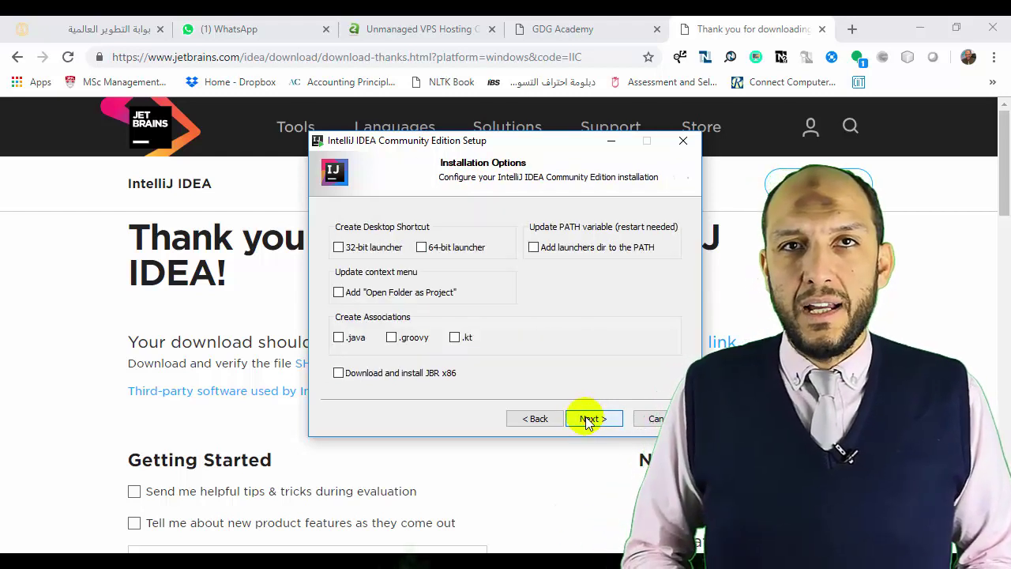
pyautogui.click(433, 248)
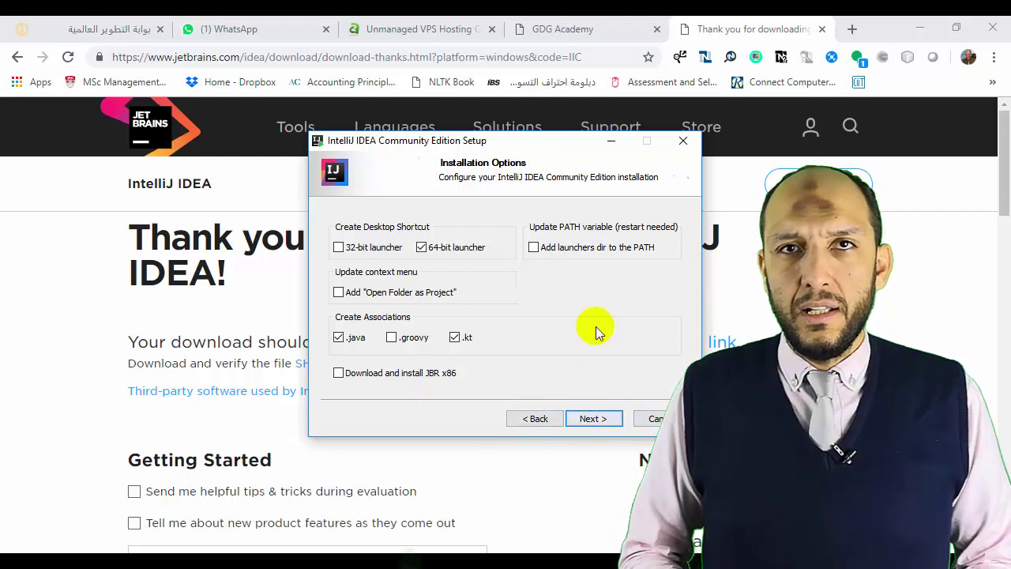
pyautogui.click(569, 252)
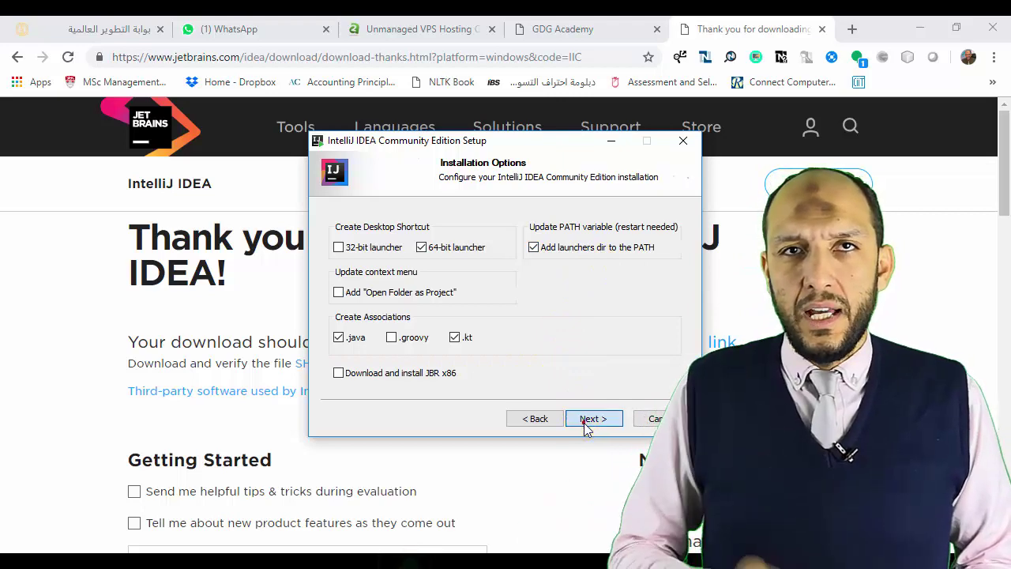
pyautogui.click(585, 423)
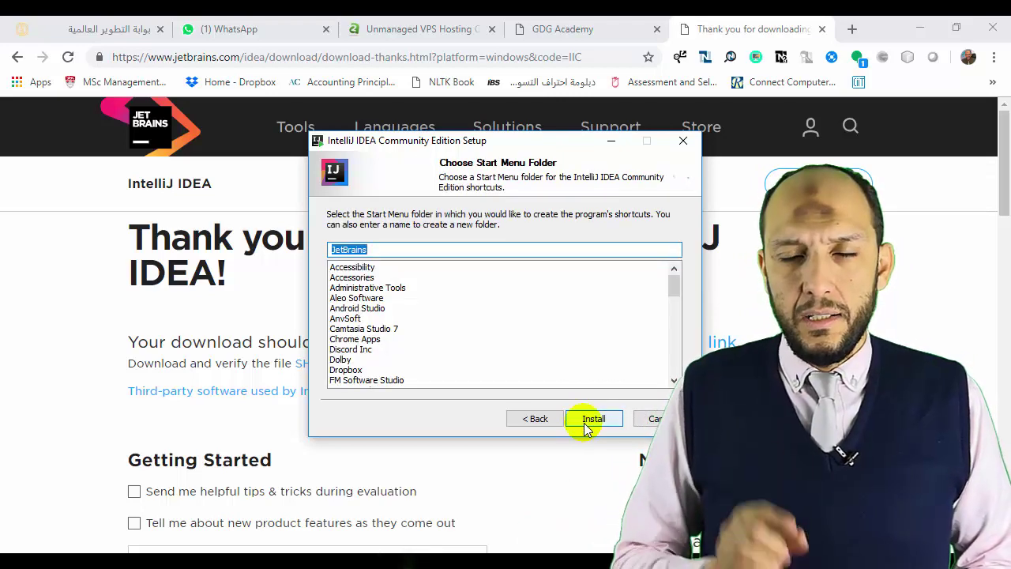
pyautogui.click(584, 424)
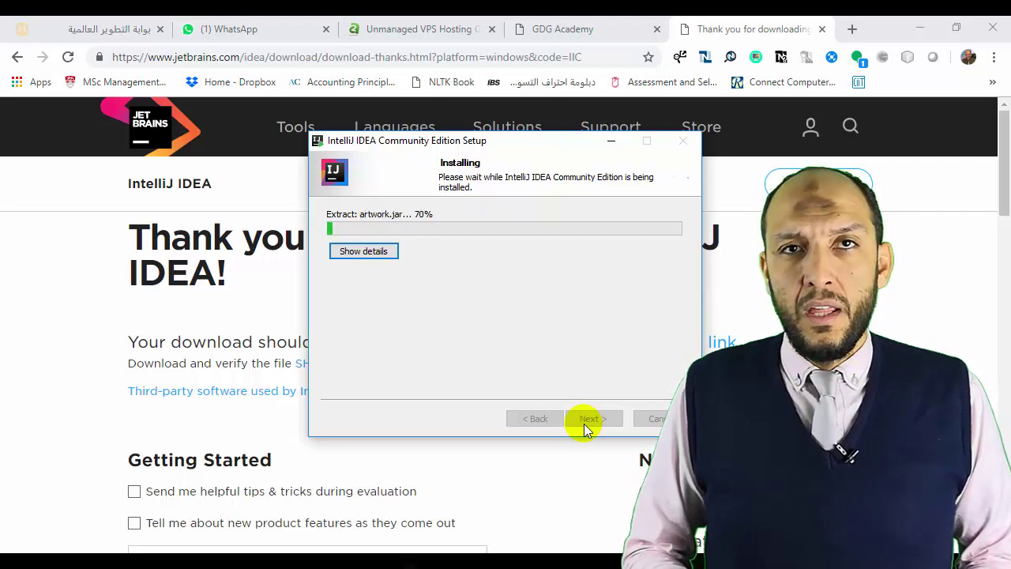
pyautogui.press('super')
# Launch Notepad, type 'JDK - JRE - JVM', then narrow and reposition its window.
pyautogui.write('بخفث')
pyautogui.press('Return')
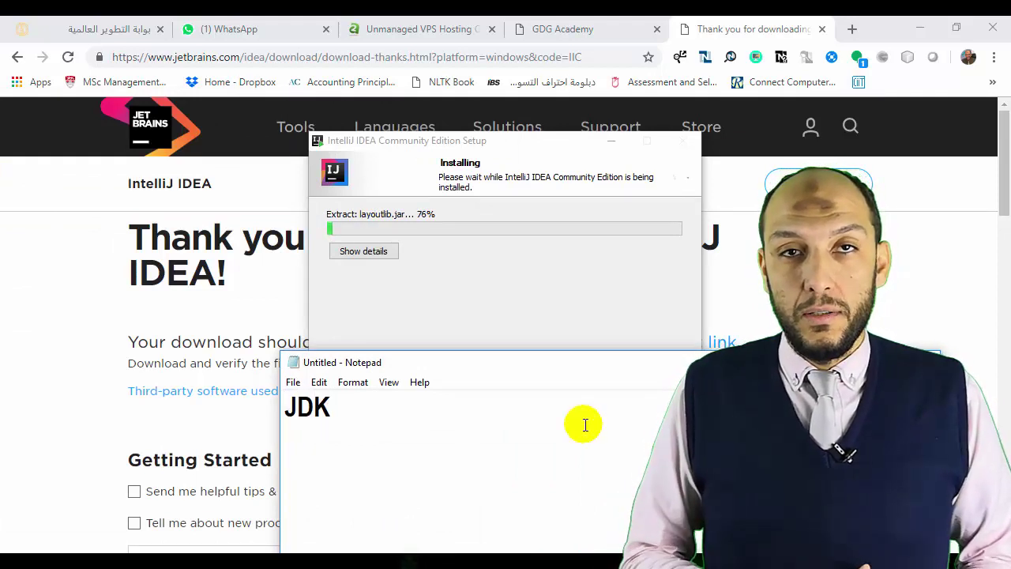
pyautogui.write('JDK - JR')
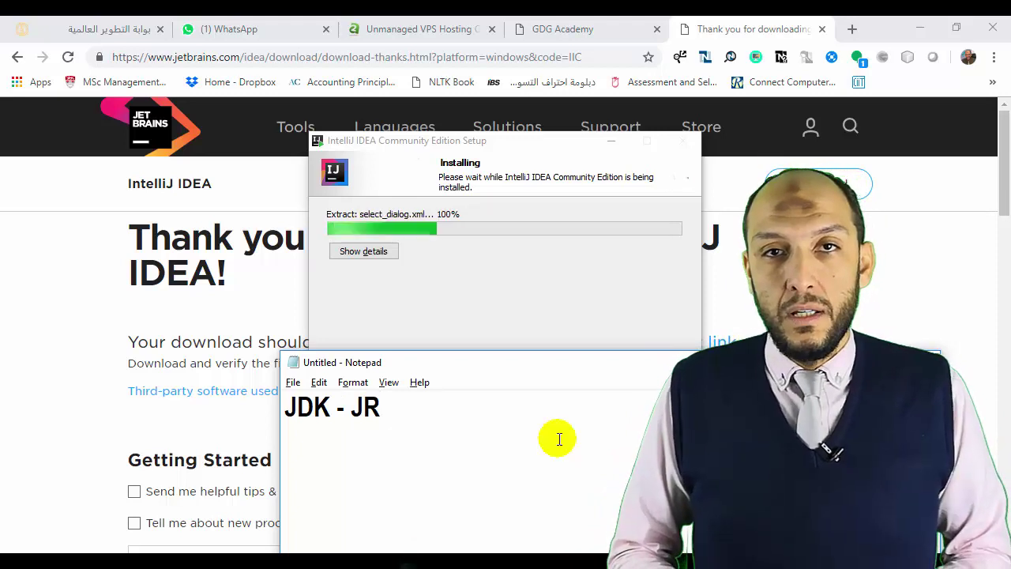
pyautogui.write('E')
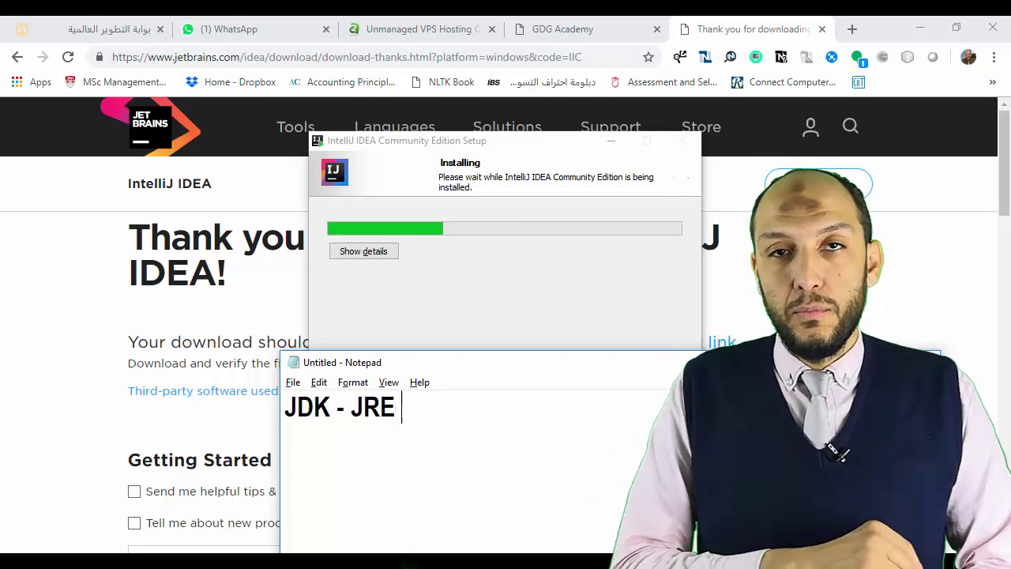
pyautogui.write(' - JVM')
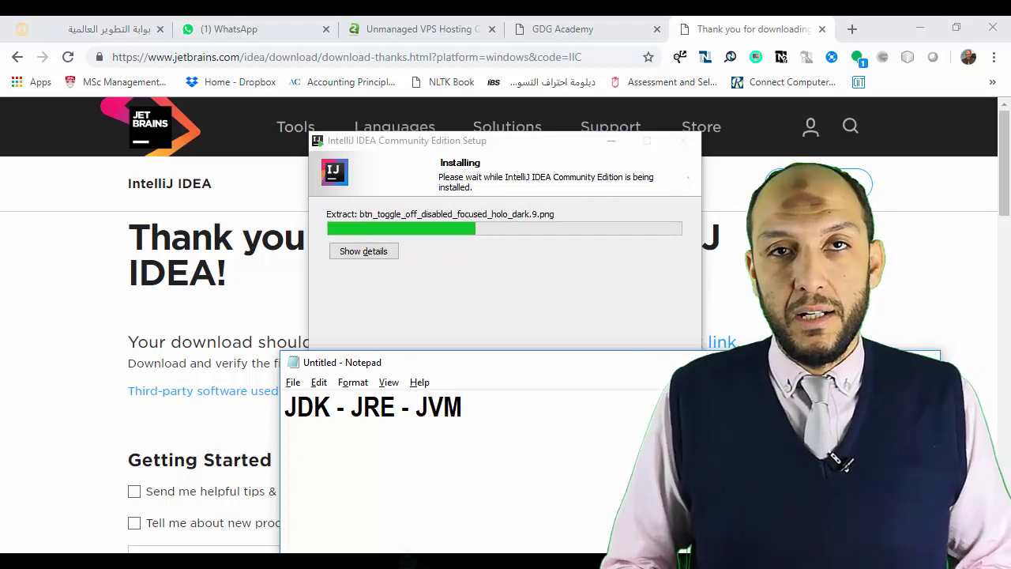
pyautogui.moveTo(702, 352); pyautogui.dragTo(670, 351)
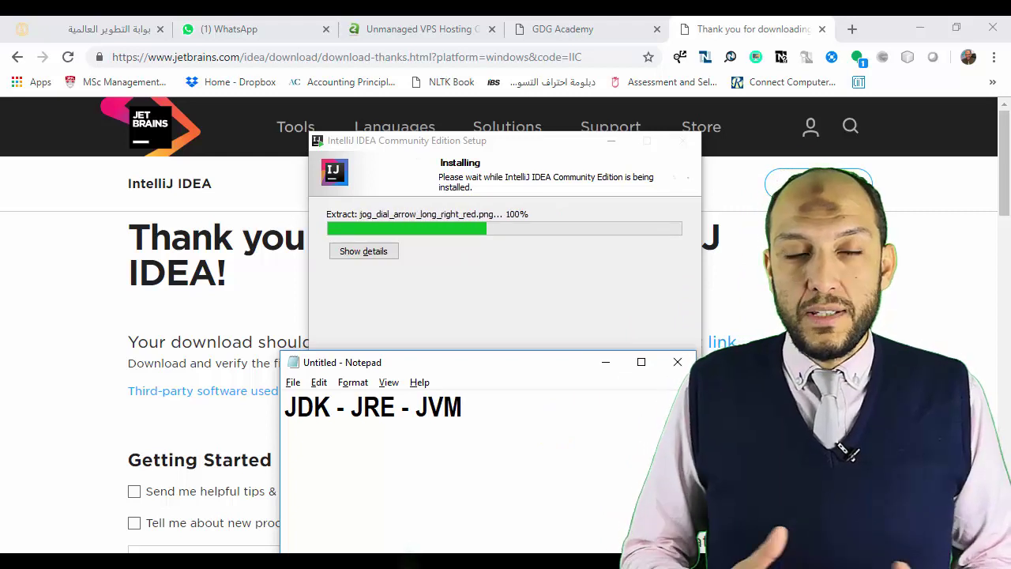
pyautogui.moveTo(508, 363); pyautogui.dragTo(549, 314)
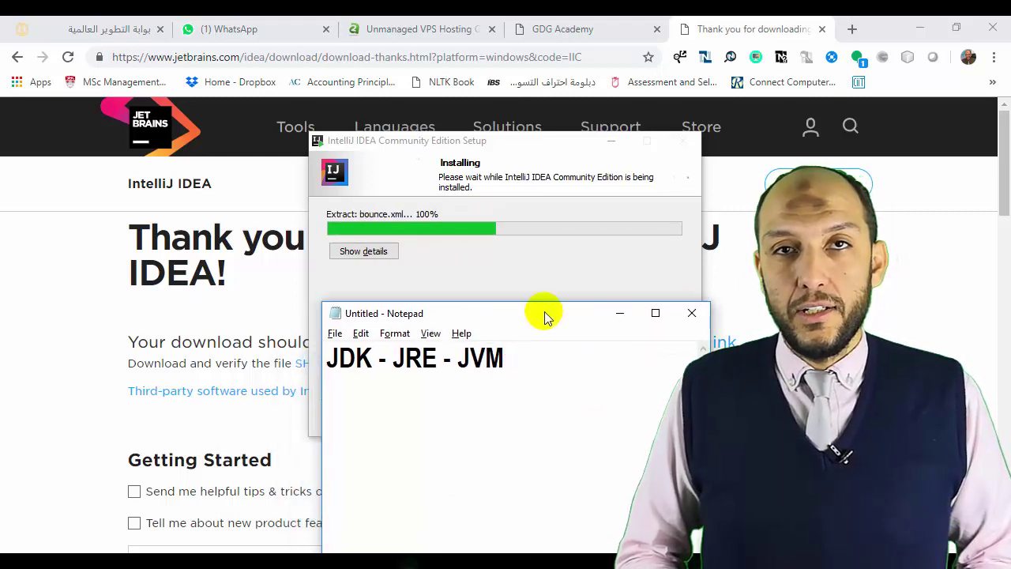
# Minimize Notepad and finish the installer, choosing to reboot manually later.
pyautogui.click(615, 314)
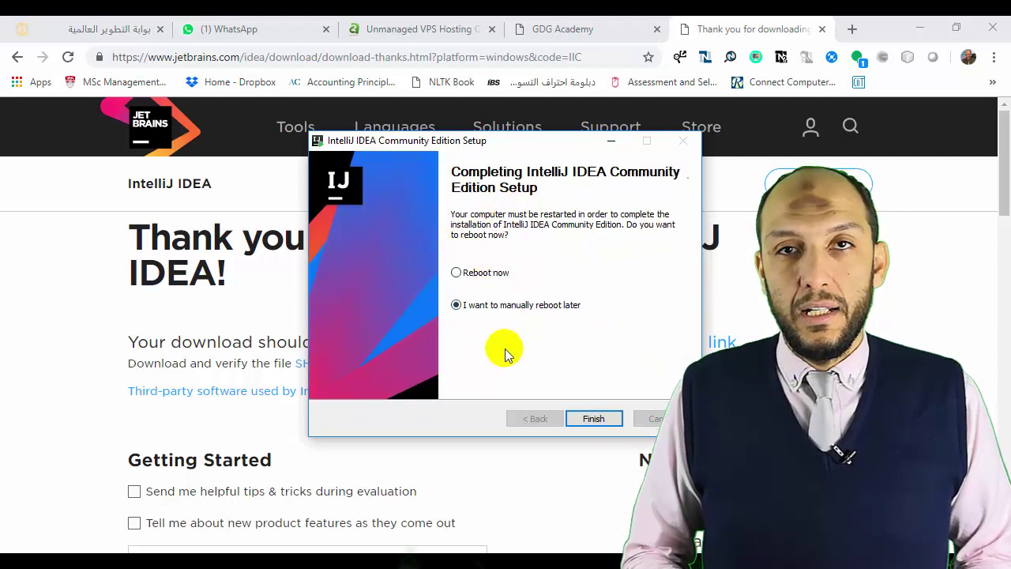
pyautogui.click(595, 421)
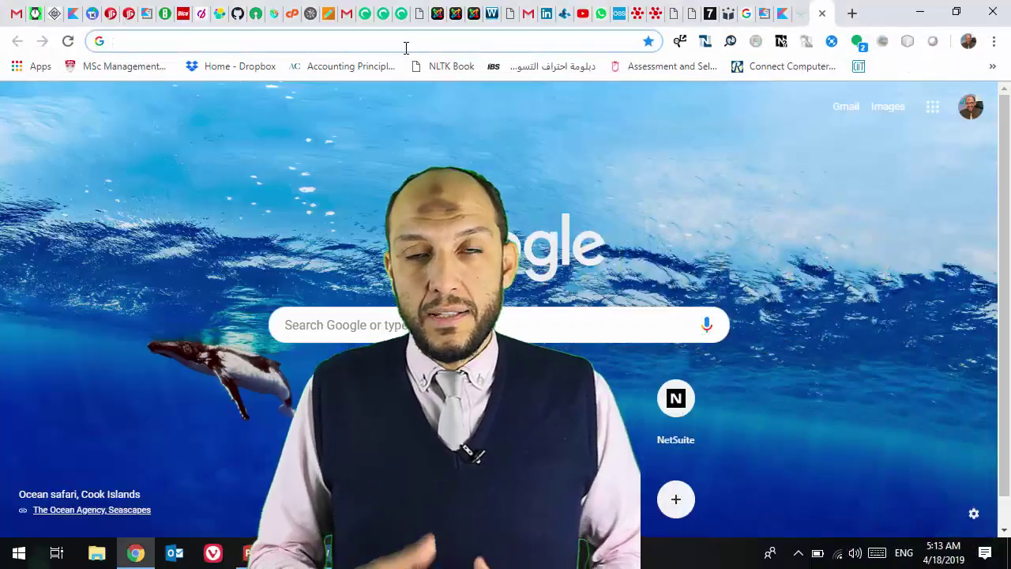
# Go to try.kotlinlang.org to load the Simplest version Hello, world! example.
pyautogui.write('try.')
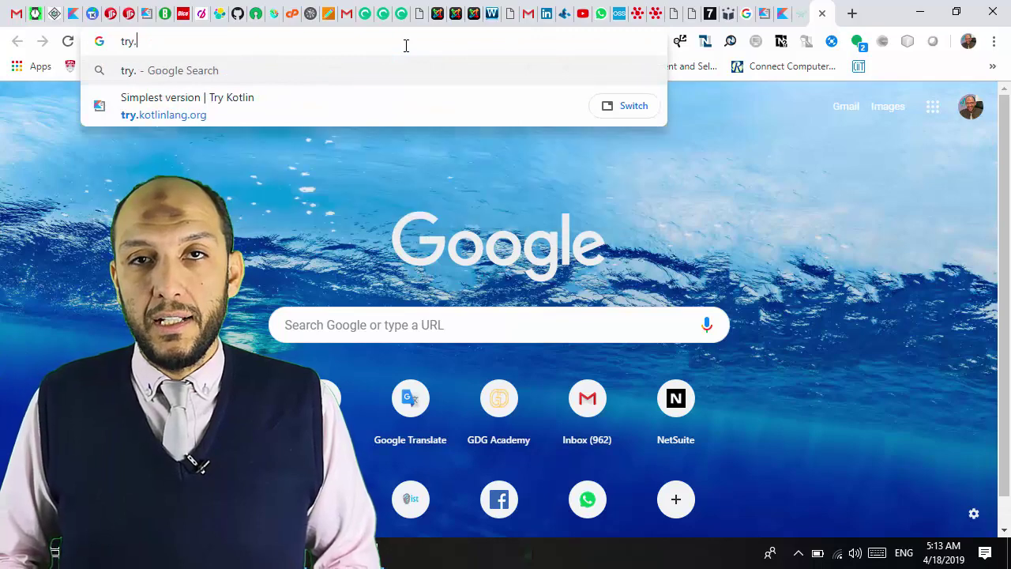
pyautogui.write('ko')
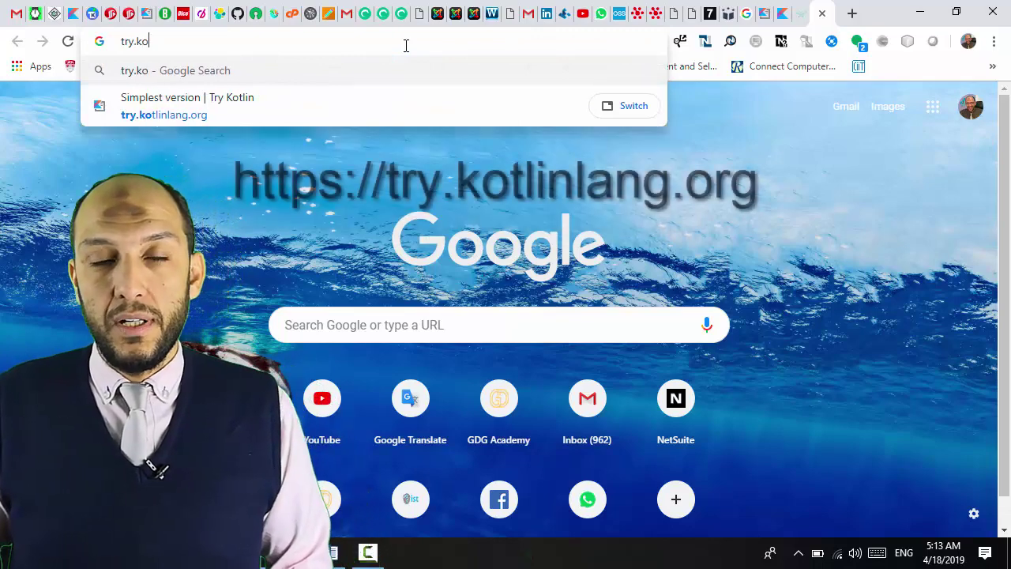
pyautogui.write('tlinlang.')
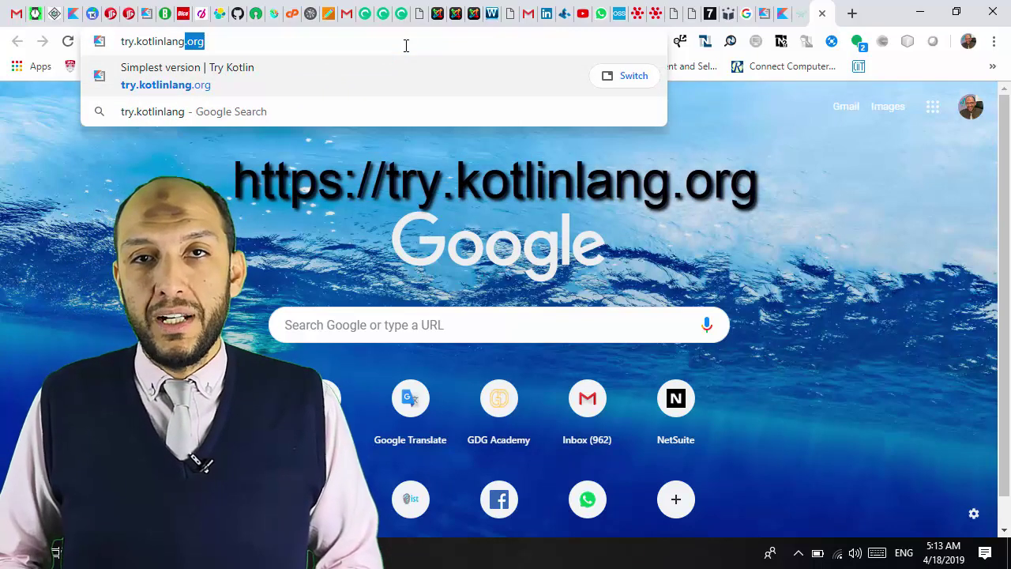
pyautogui.write('or')
pyautogui.press('Return')
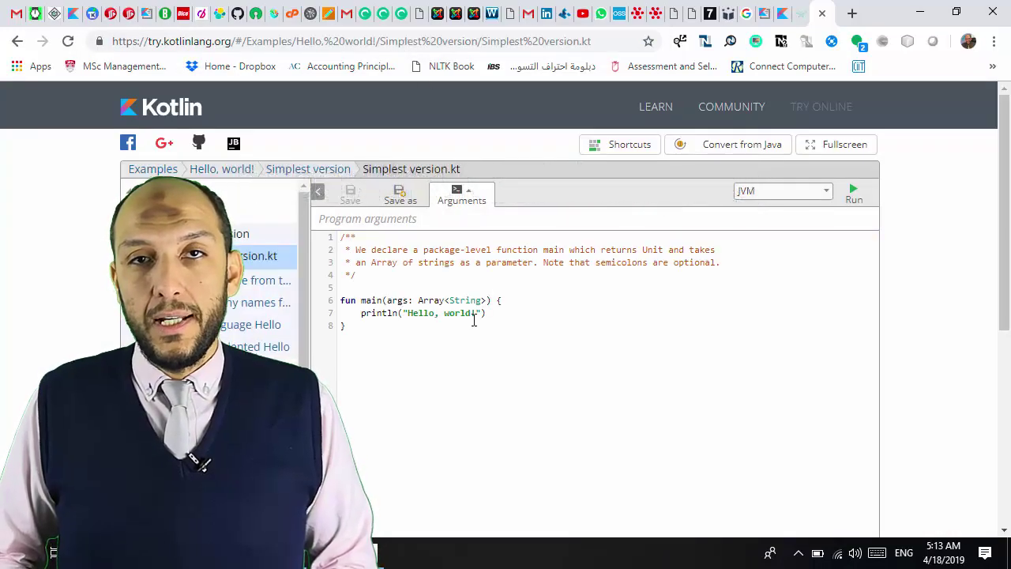
# Highlight the println line and run the example so the console prints Hello, world!
pyautogui.moveTo(363, 314); pyautogui.dragTo(495, 311)
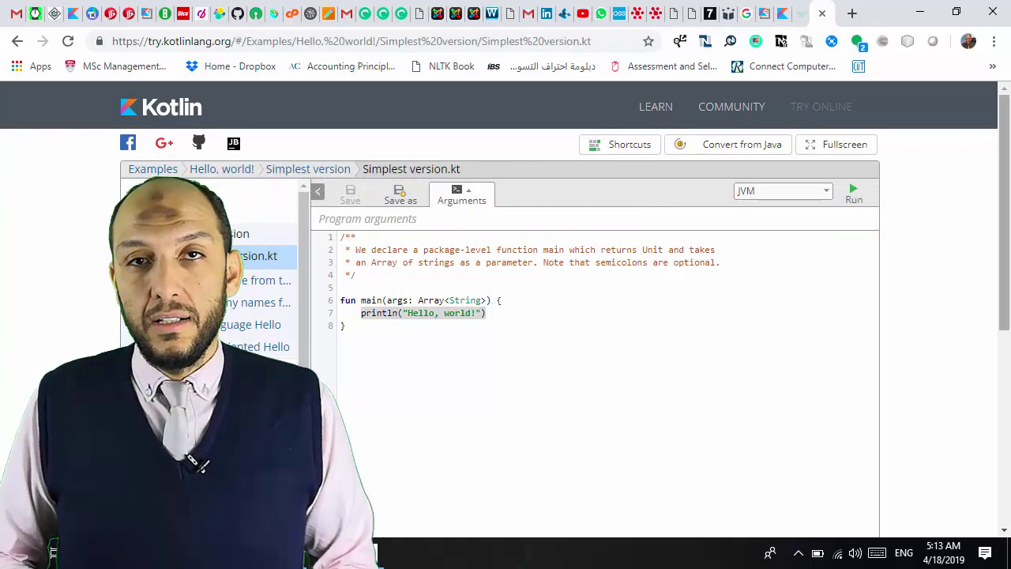
pyautogui.moveTo(1009, 194); pyautogui.dragTo(982, 334)
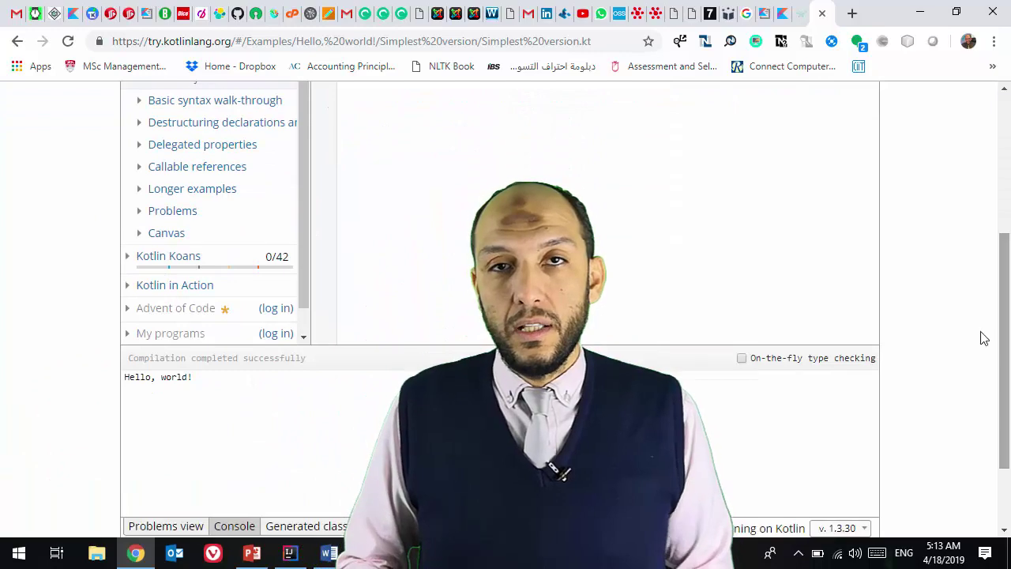